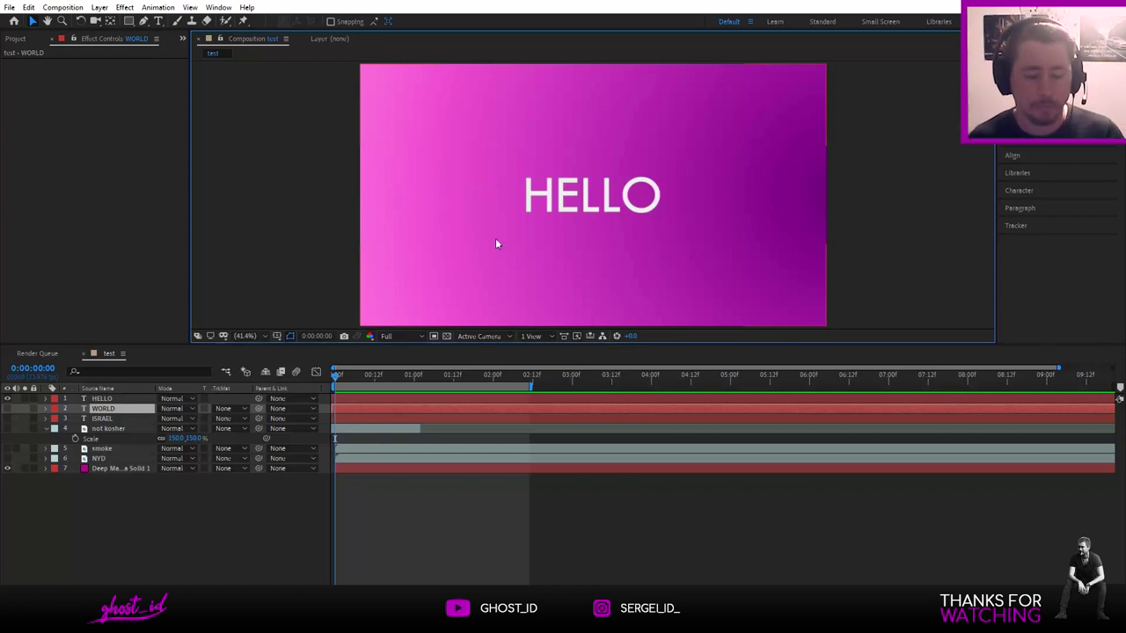
- Select the HELLO text layer and lock the Deep Magenta Solid background layer
click(110, 398)
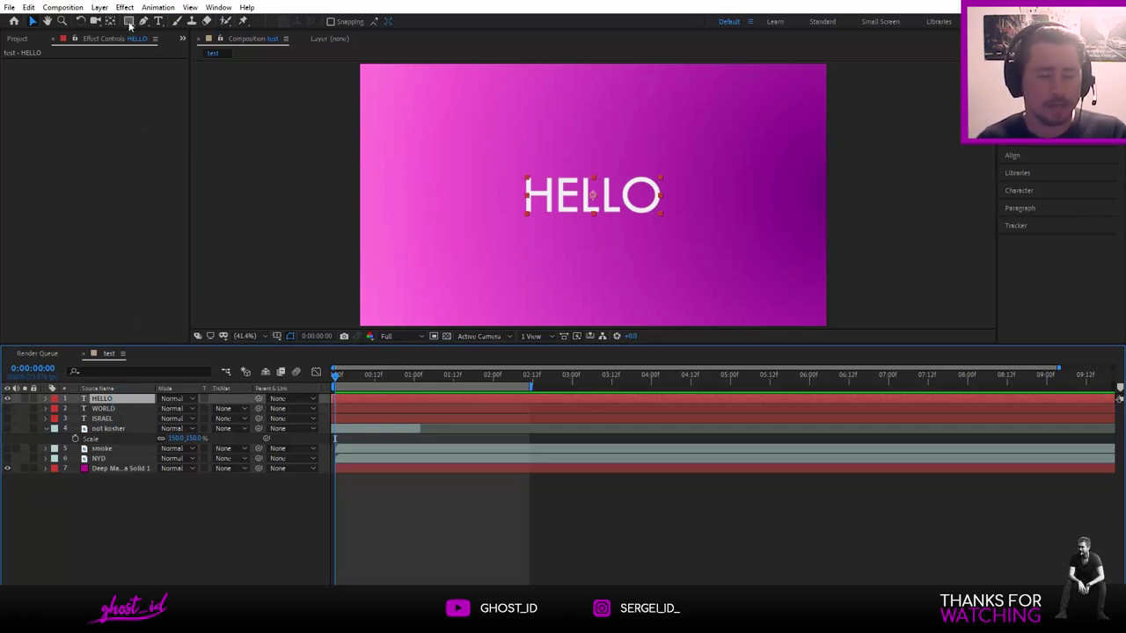
double_click(7, 468)
click(33, 468)
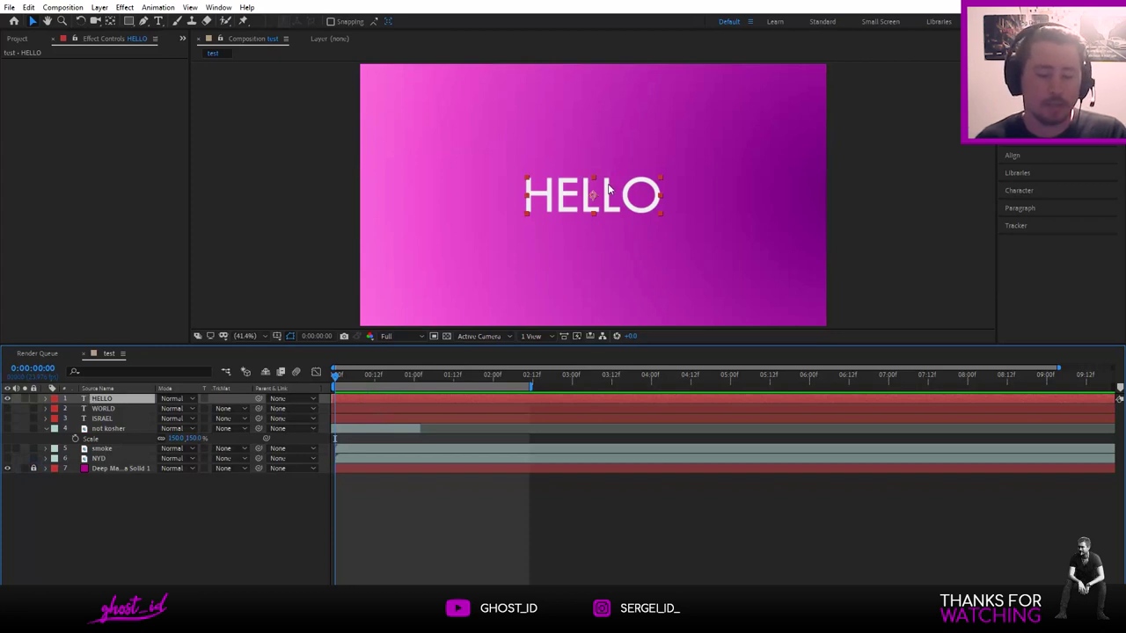
- Draw a rectangular mask around the HELLO text with the Rectangle tool
key(Return)
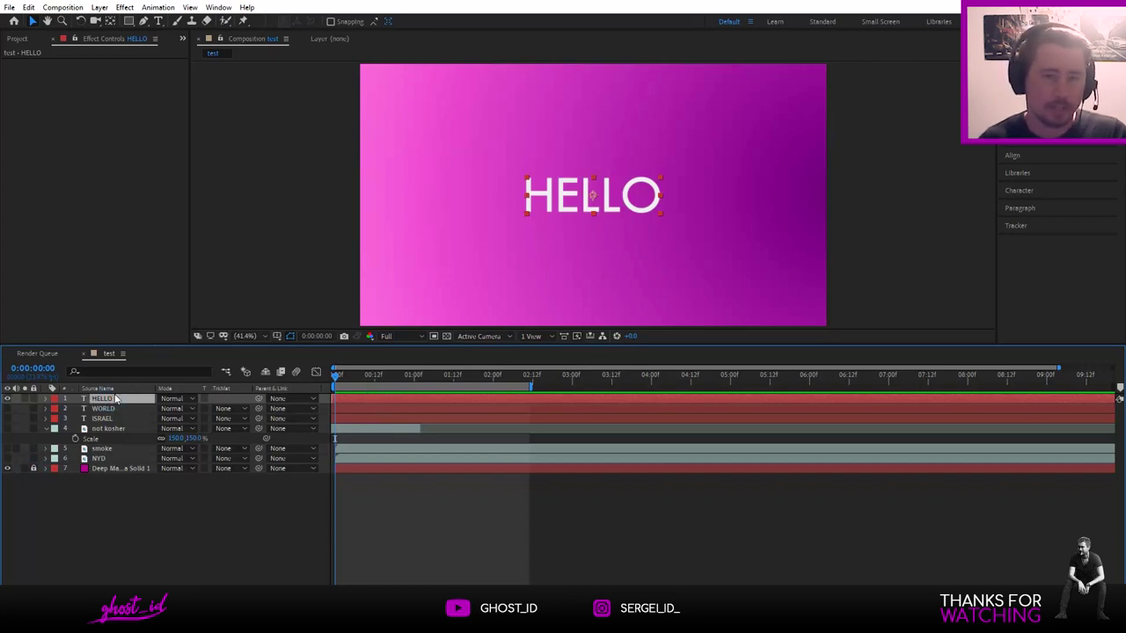
key(Return)
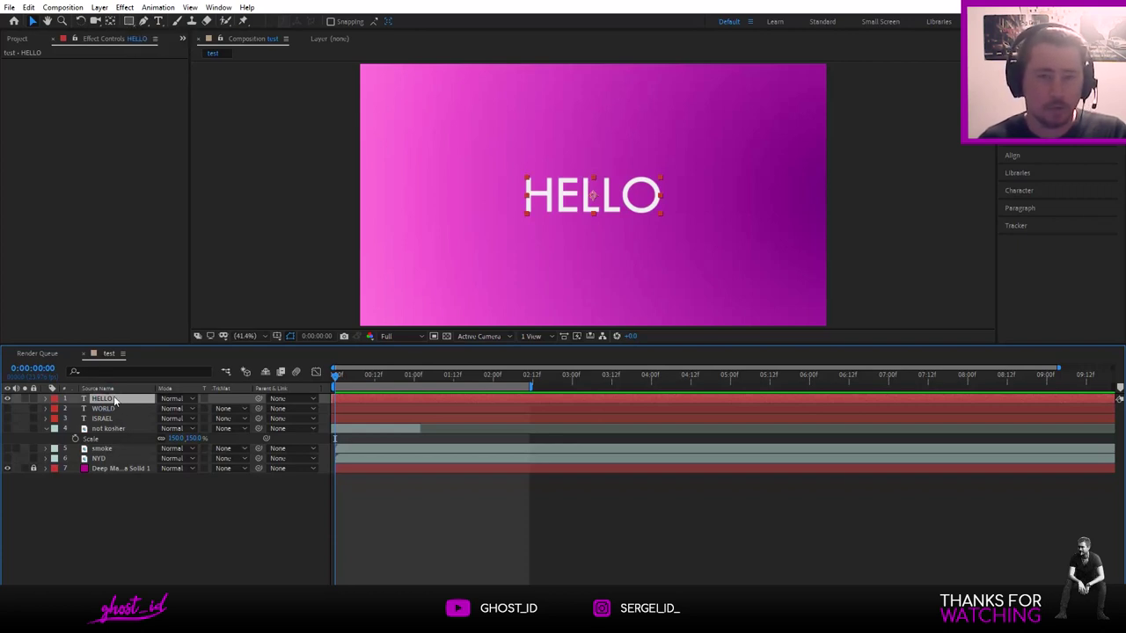
click(129, 21)
mouse_move(502, 220)
mouse_down()
mouse_move(581, 183)
mouse_move(668, 163)
mouse_up()
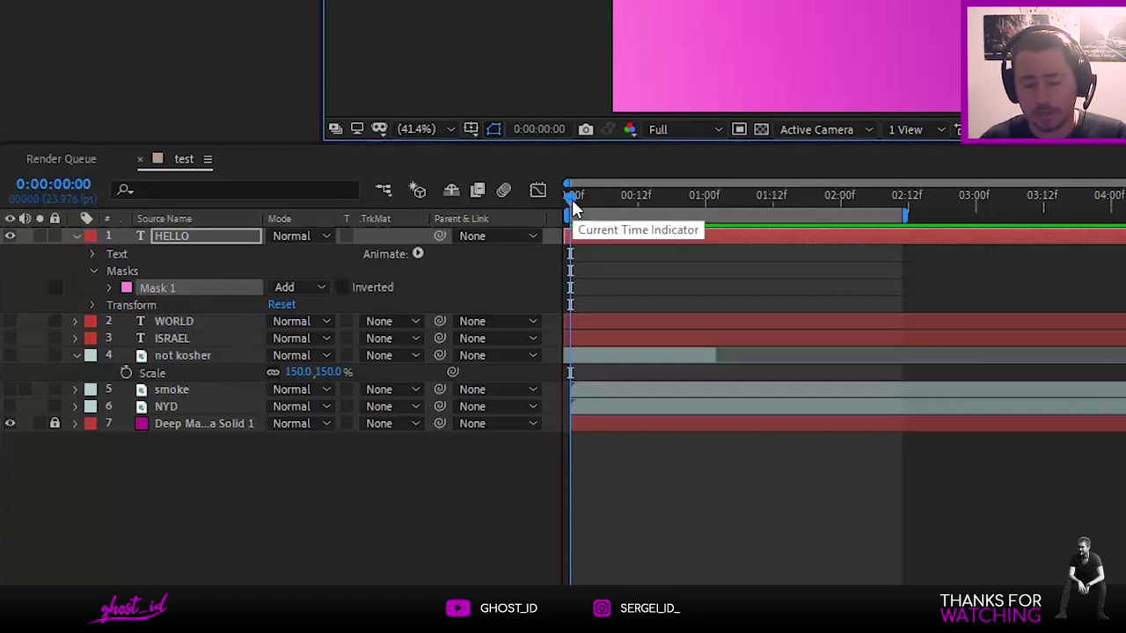
- Add a Mask Path keyframe to the HELLO layer's Mask 1 at 0:00:00:23
drag(571, 198, 699, 209)
click(109, 289)
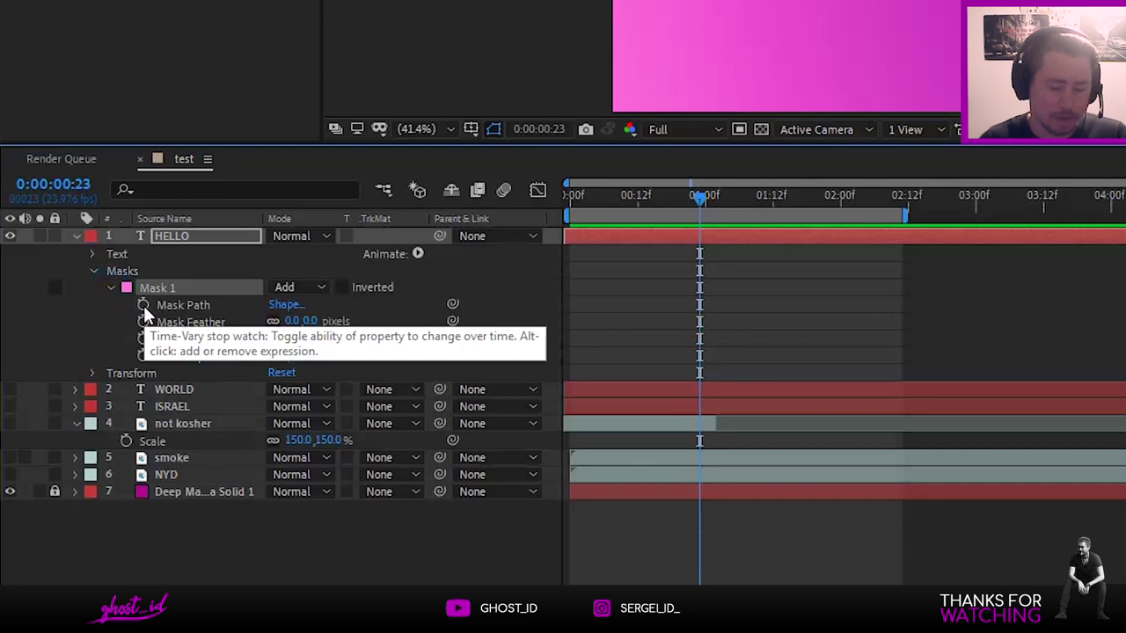
click(143, 305)
- At 0:00:00:00, try inverting the mask, restore it, and move the mask left until it clears the HELLO text
drag(695, 201, 567, 193)
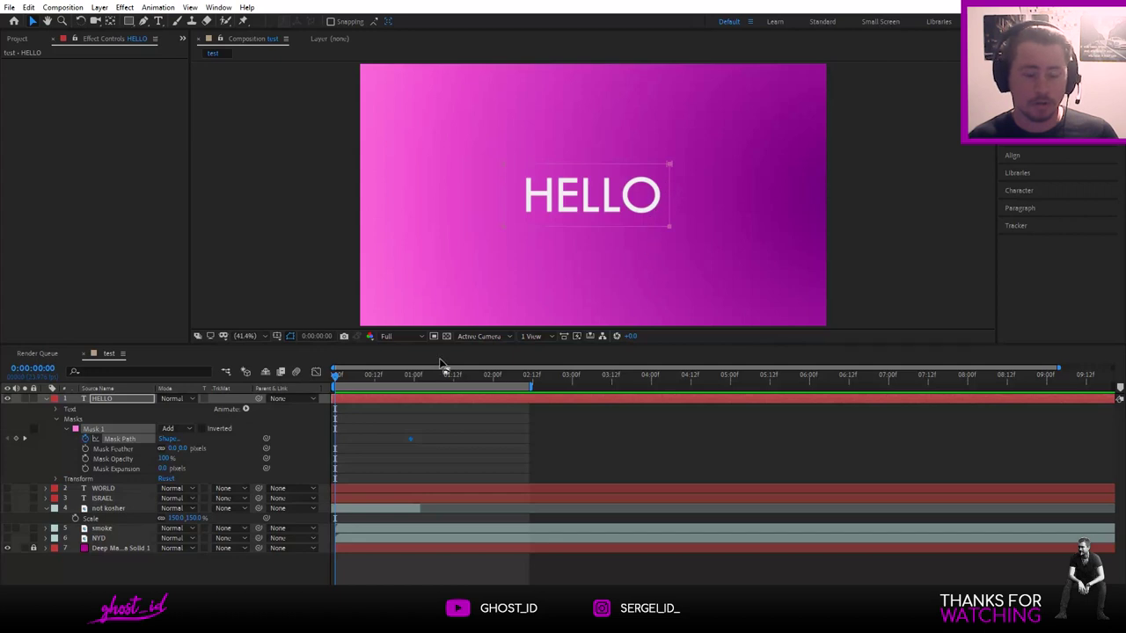
click(201, 428)
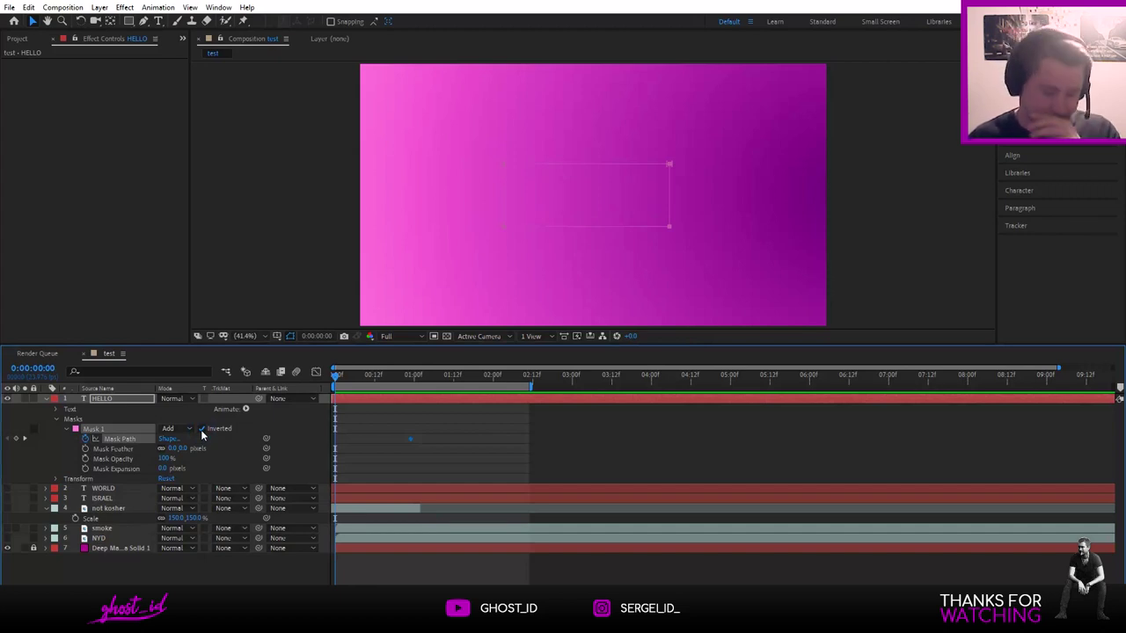
click(201, 429)
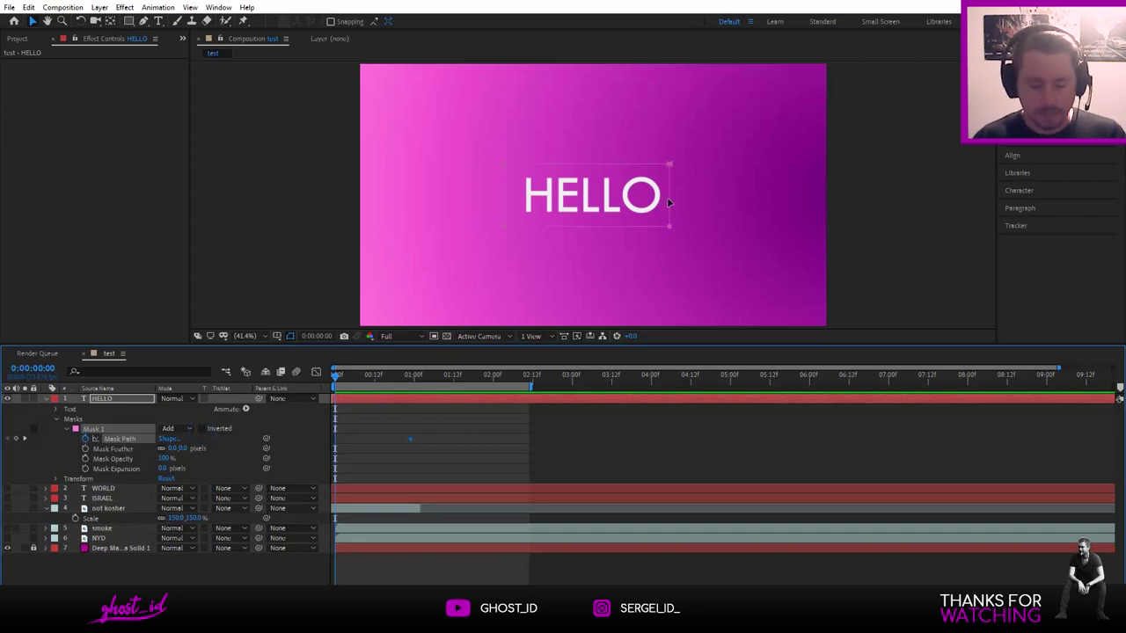
drag(666, 197, 439, 199)
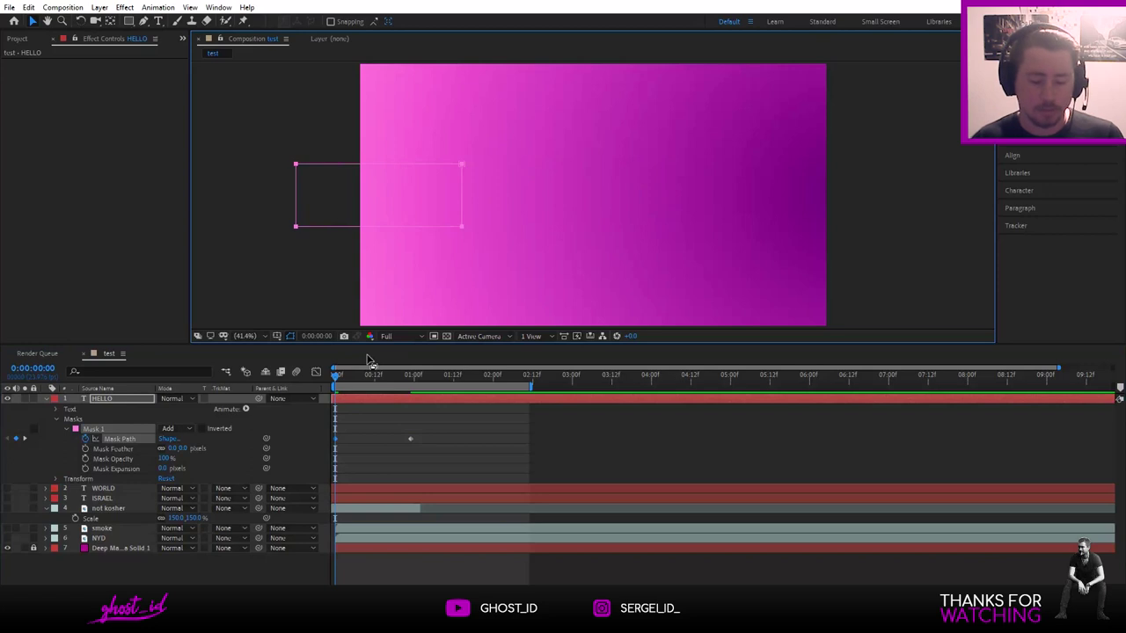
- Play and scrub through the HELLO mask animation to check how the text is revealed
key(space)
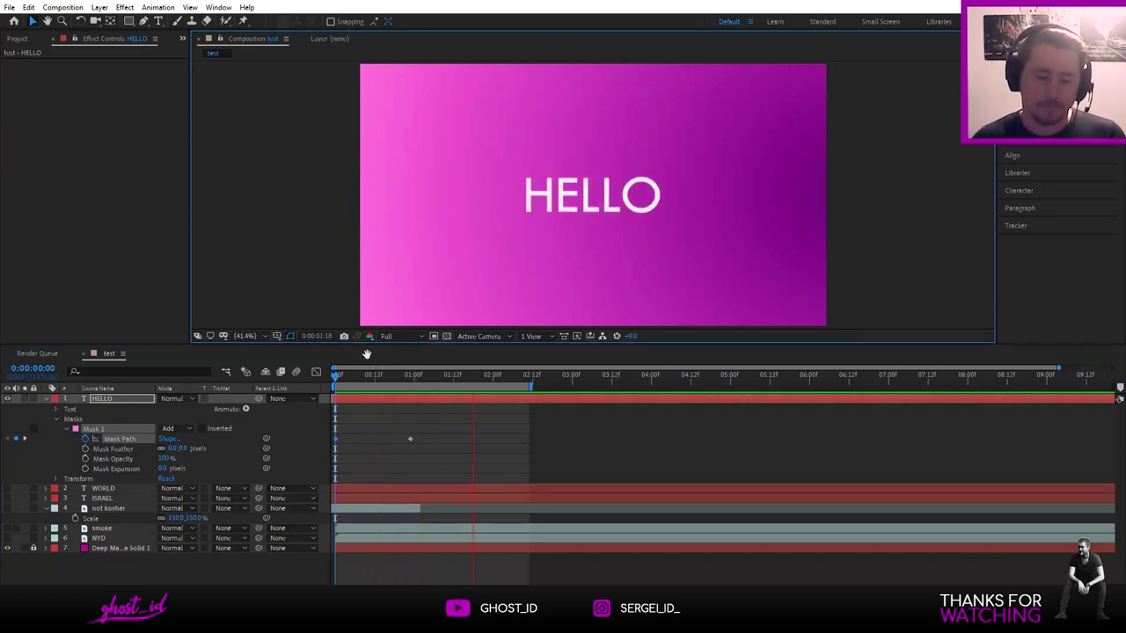
key(space)
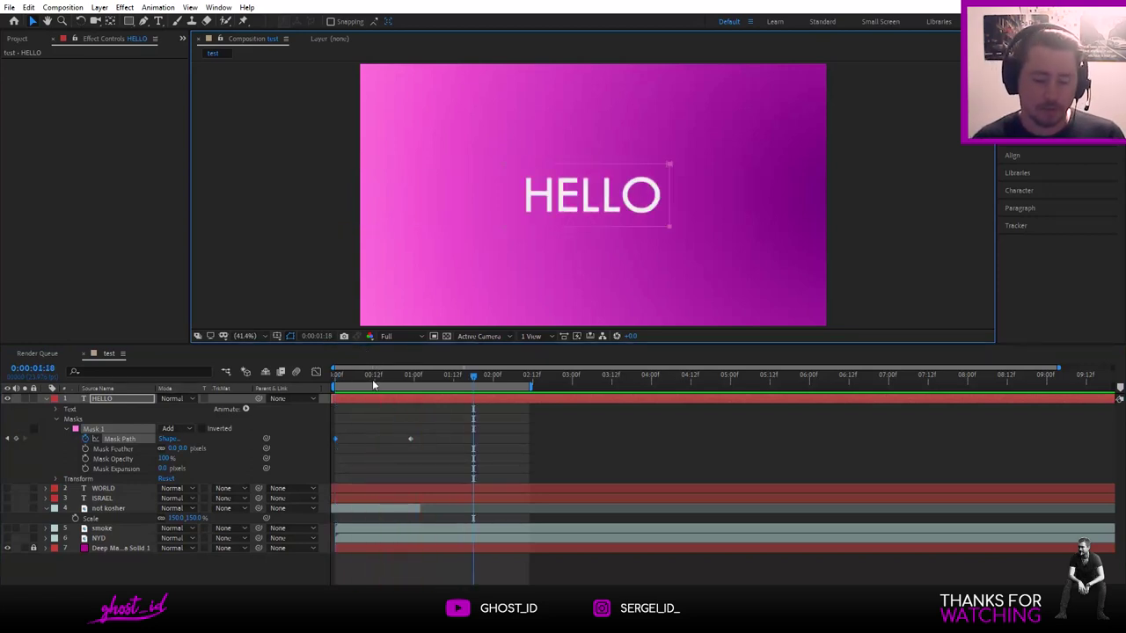
drag(372, 379, 325, 380)
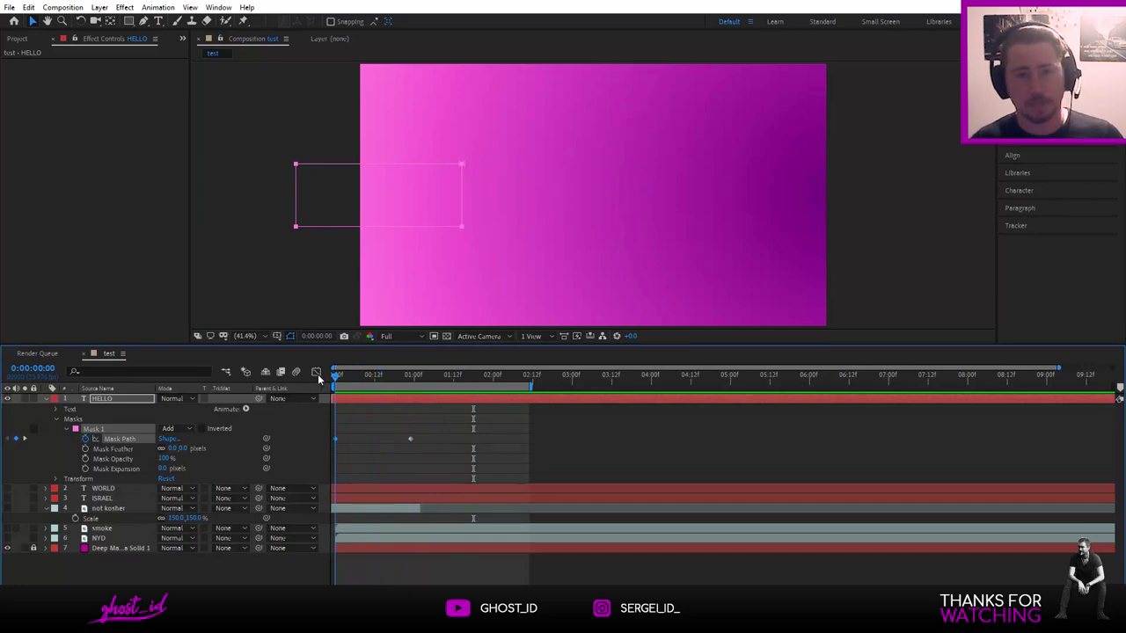
drag(335, 377, 439, 376)
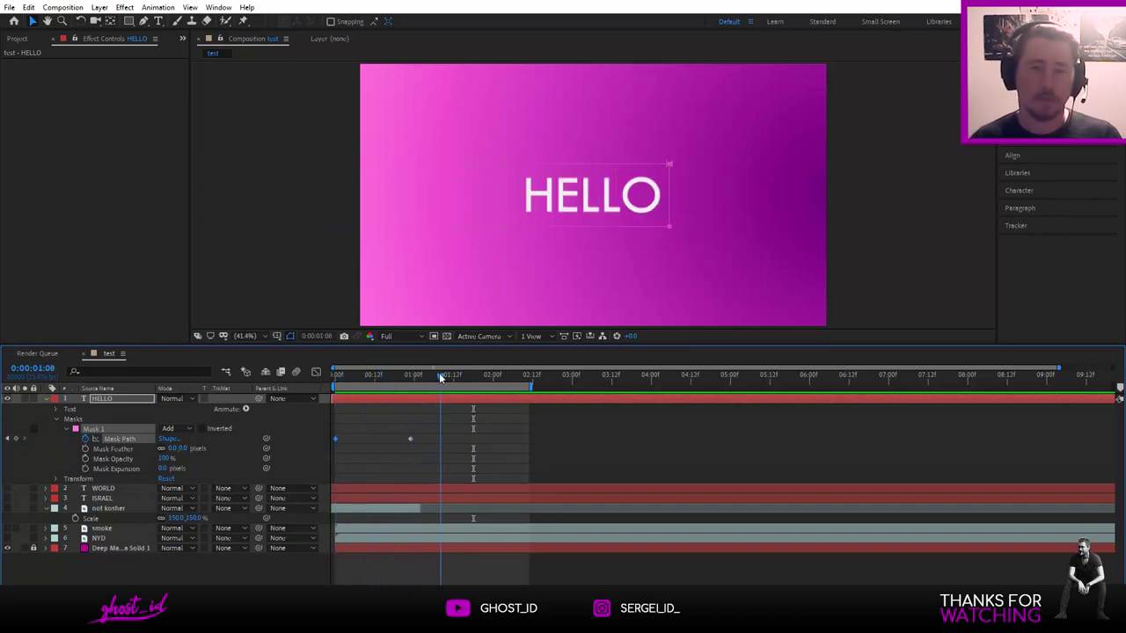
drag(439, 373, 385, 383)
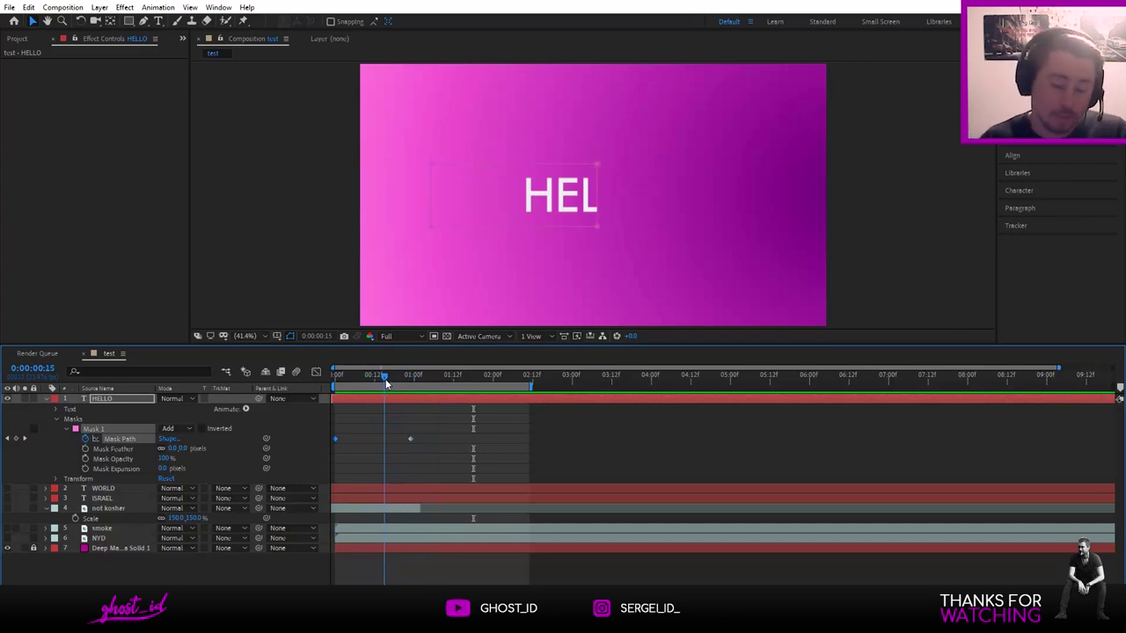
mouse_move(385, 379)
mouse_down()
mouse_move(373, 382)
mouse_move(385, 384)
mouse_up()
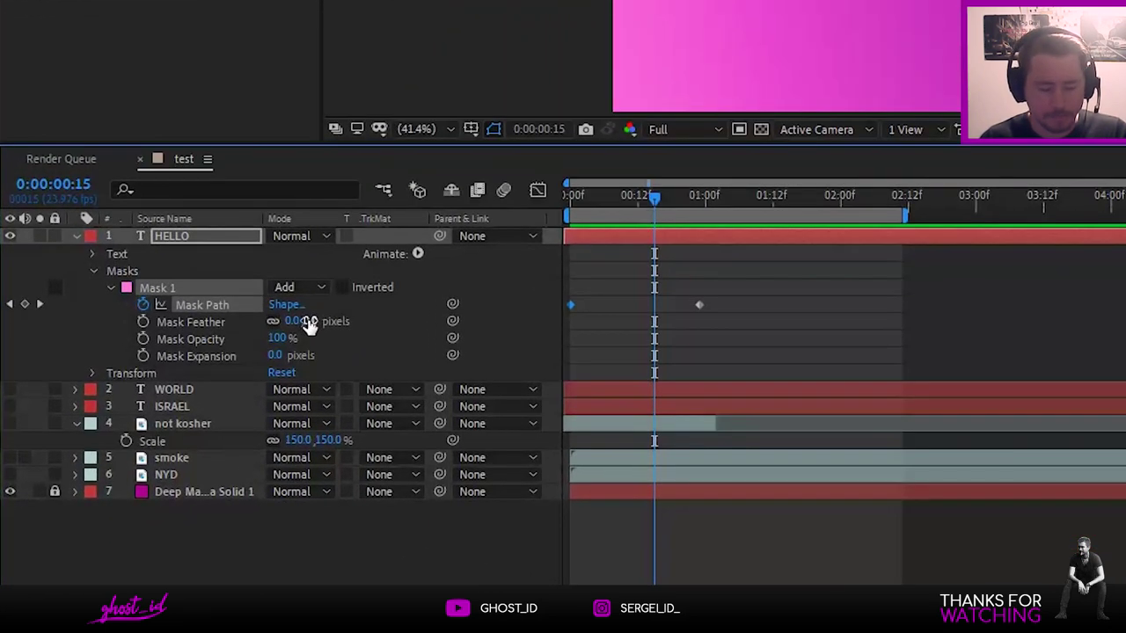
- Set the HELLO layer's Mask Feather to 53 pixels and preview the softened reveal from the start
drag(306, 322, 394, 326)
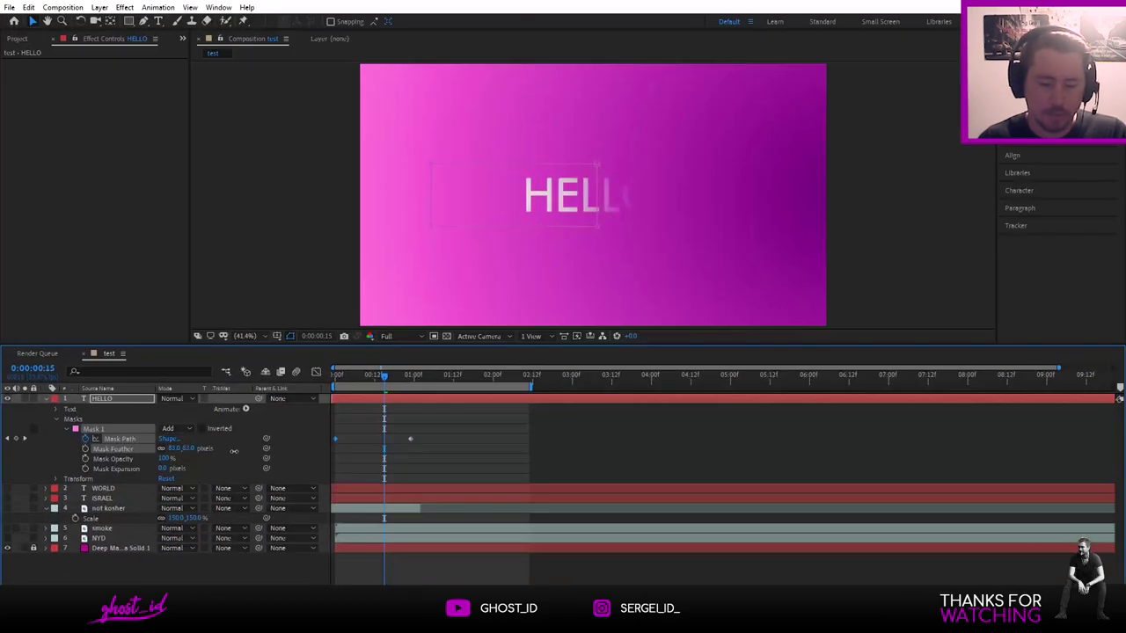
drag(234, 450, 219, 450)
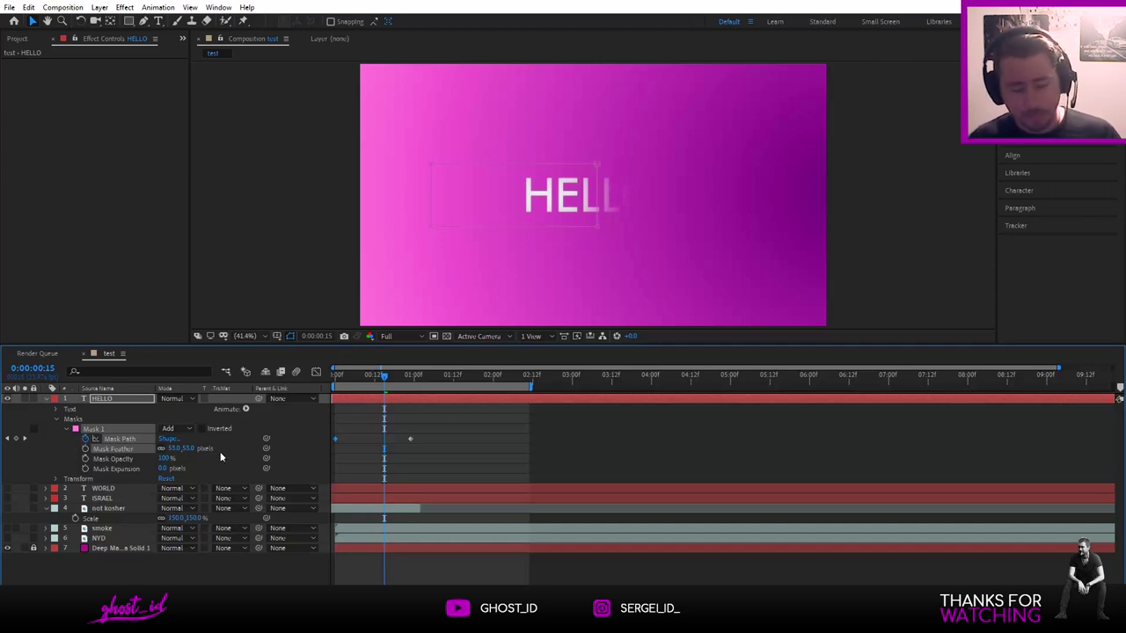
drag(370, 379, 295, 376)
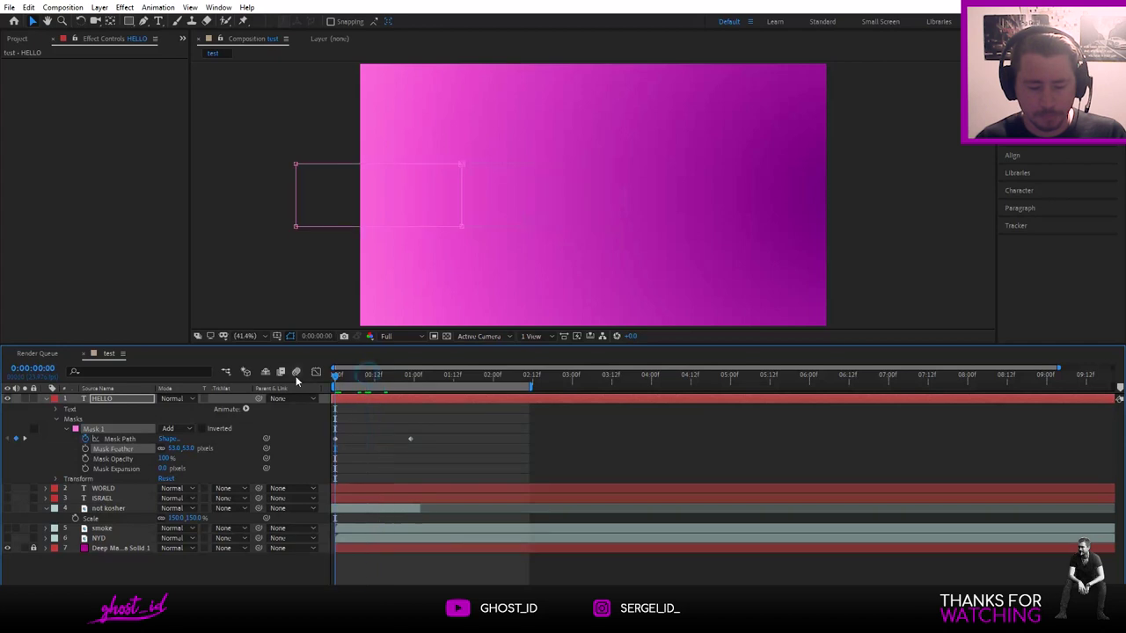
key(space)
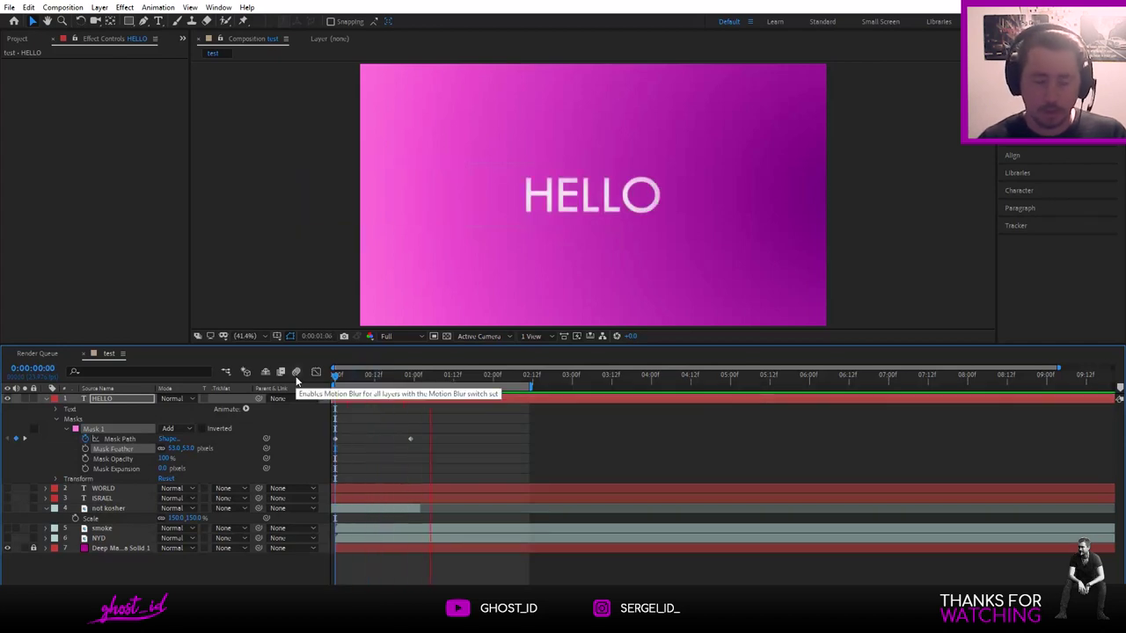
click(379, 378)
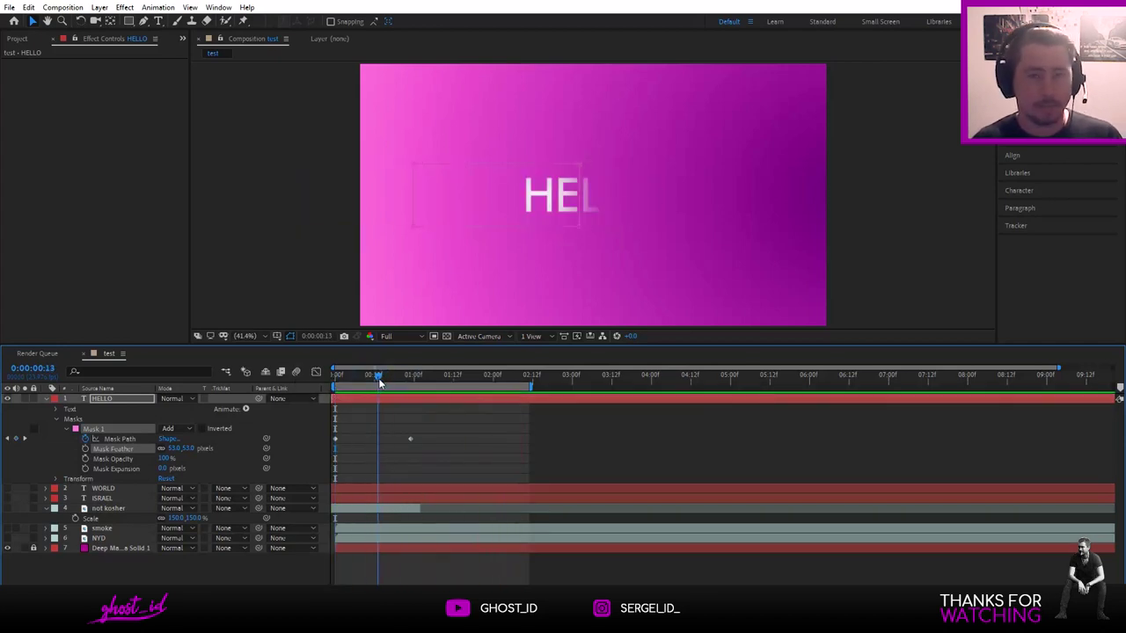
drag(378, 379, 334, 378)
- Delete the HELLO layer and make the WORLD text layer visible and selected
click(98, 401)
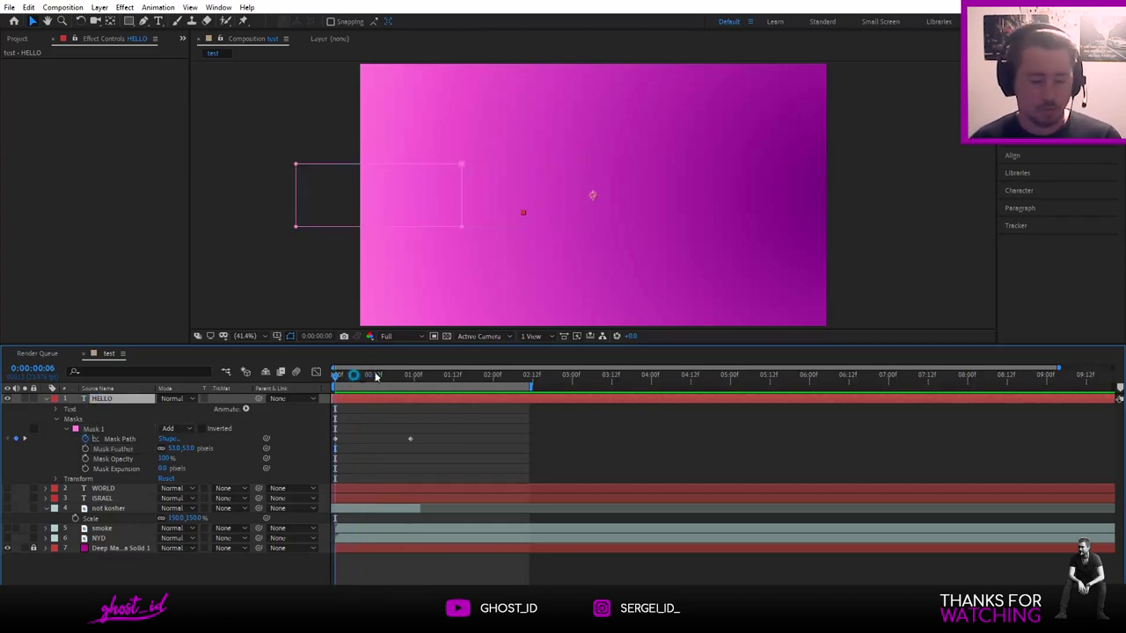
key(k)
key(Delete)
click(104, 400)
click(7, 400)
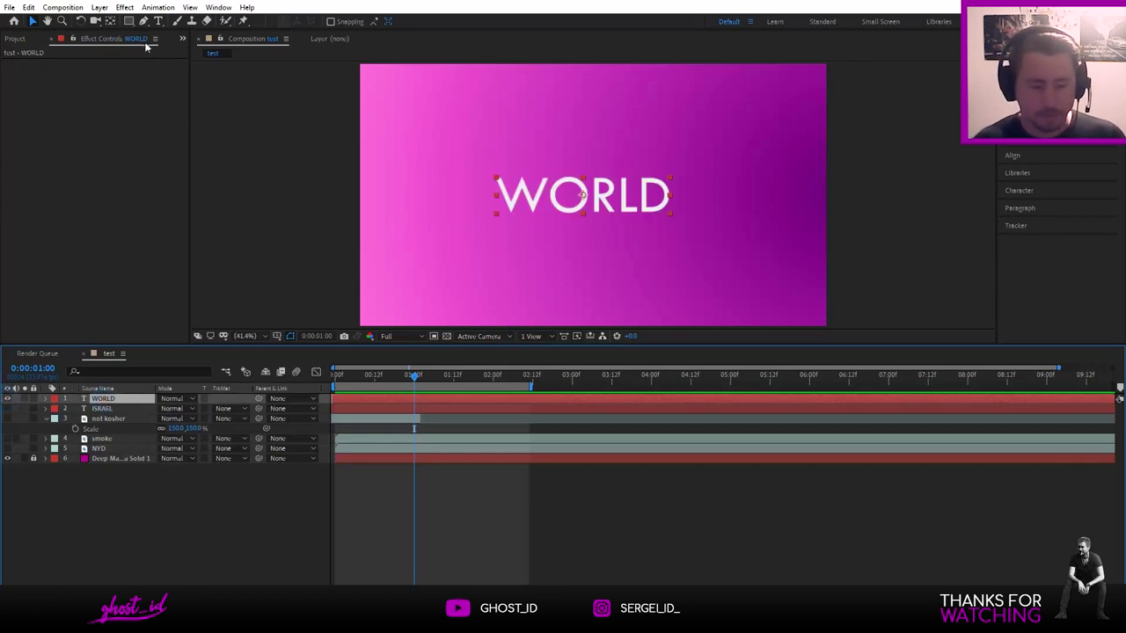
- Draw an elliptical mask around the WORLD text with the Ellipse tool
click(129, 20)
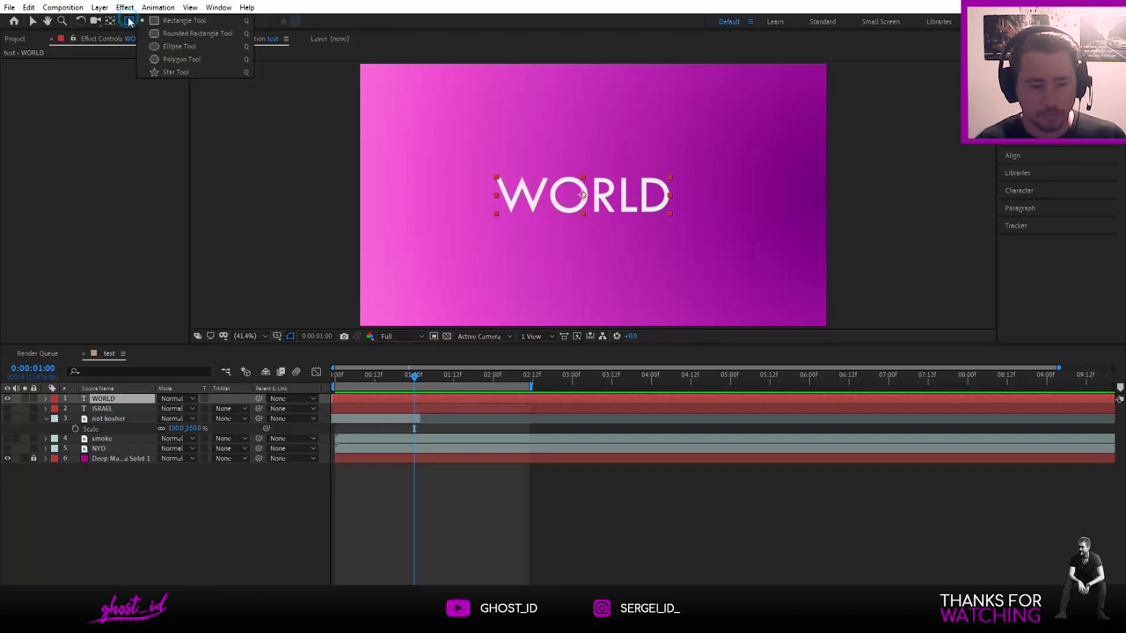
click(178, 46)
drag(477, 207, 486, 278)
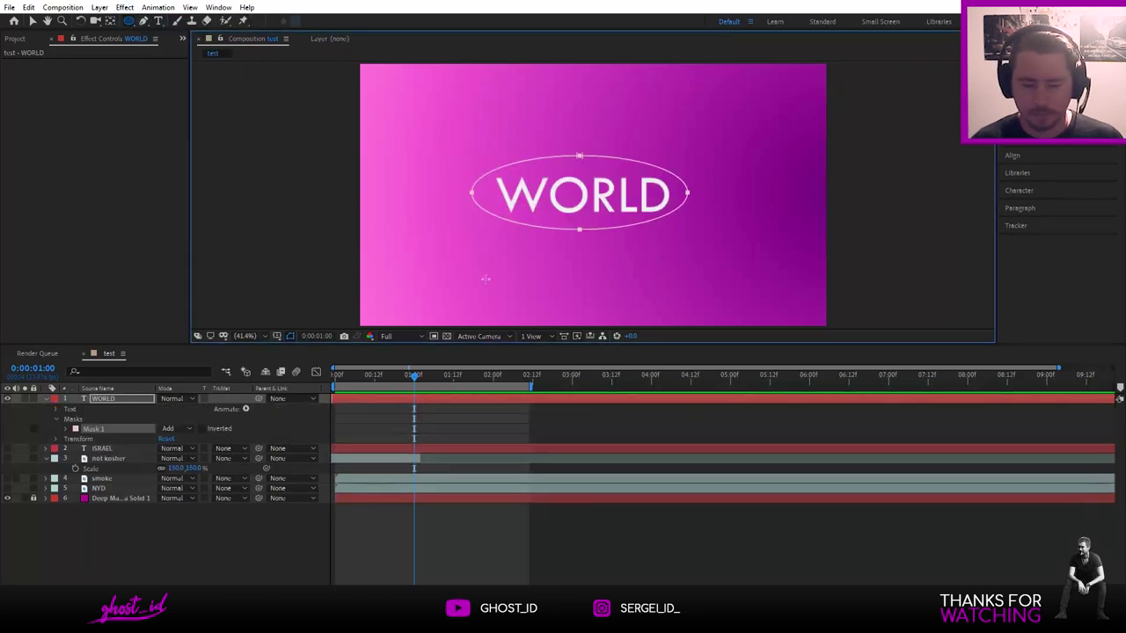
- Expand the WORLD layer's Mask 1 properties and add a Mask Expansion keyframe at 0:00:01:00
click(68, 433)
click(67, 430)
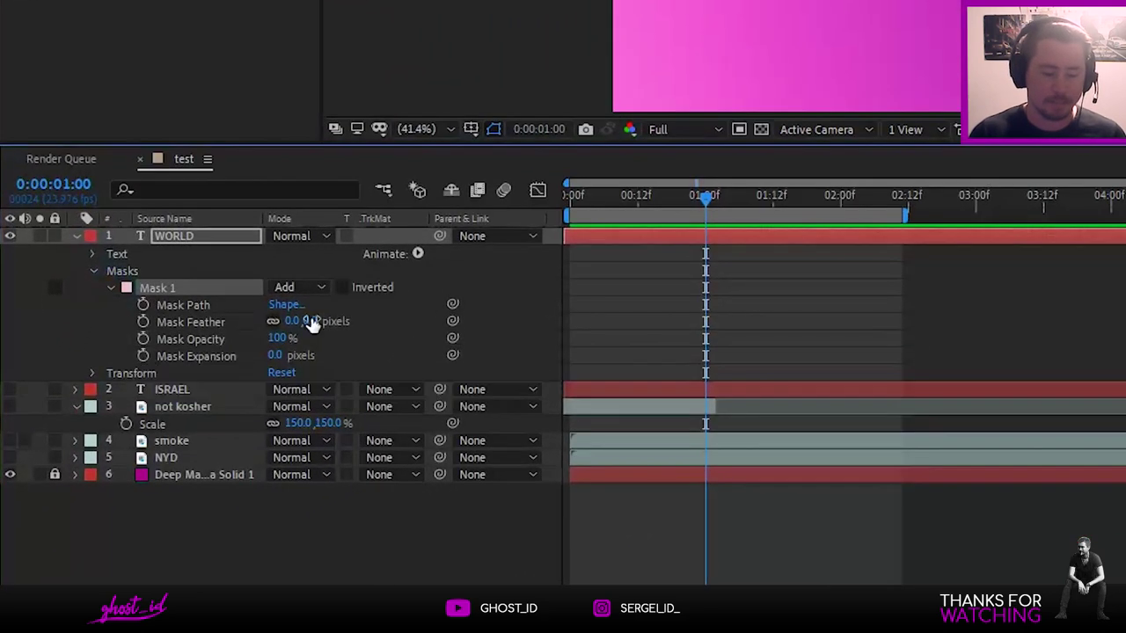
click(145, 356)
drag(704, 195, 709, 206)
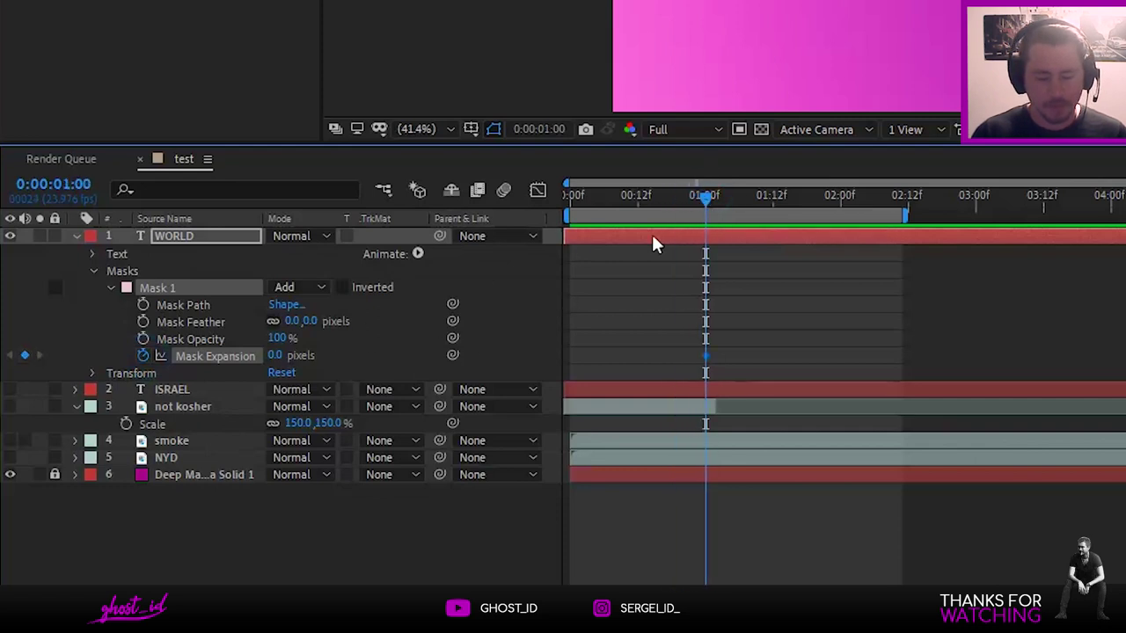
- Set Mask Expansion to -55 pixels at 0:00:00:00 so the WORLD text starts hidden
drag(706, 206, 569, 216)
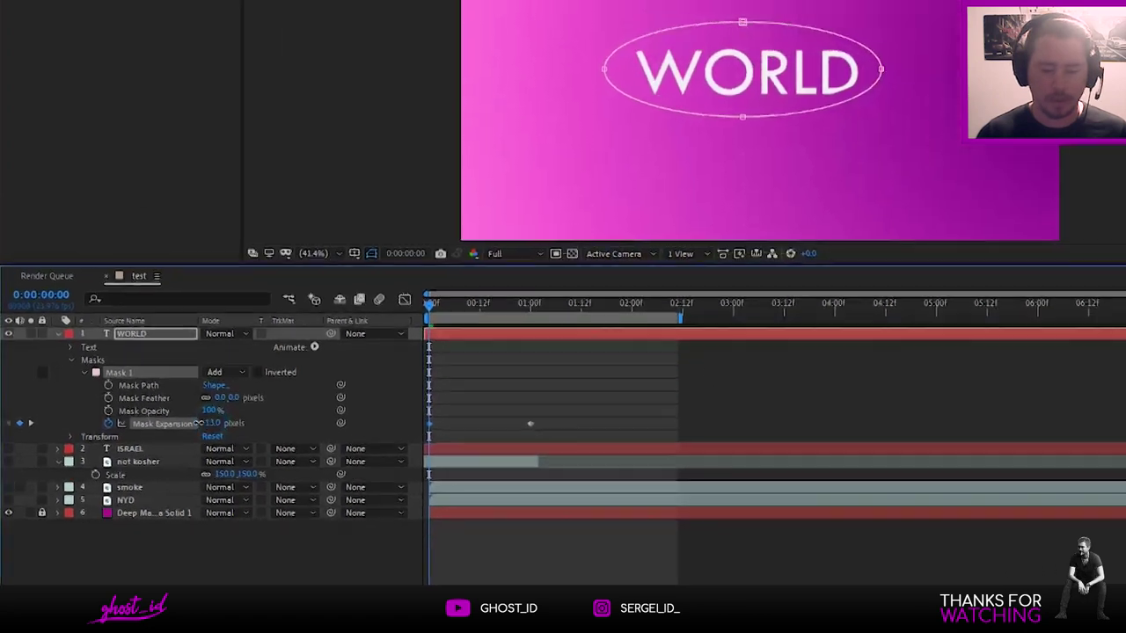
drag(279, 356, 260, 357)
drag(155, 468, 134, 468)
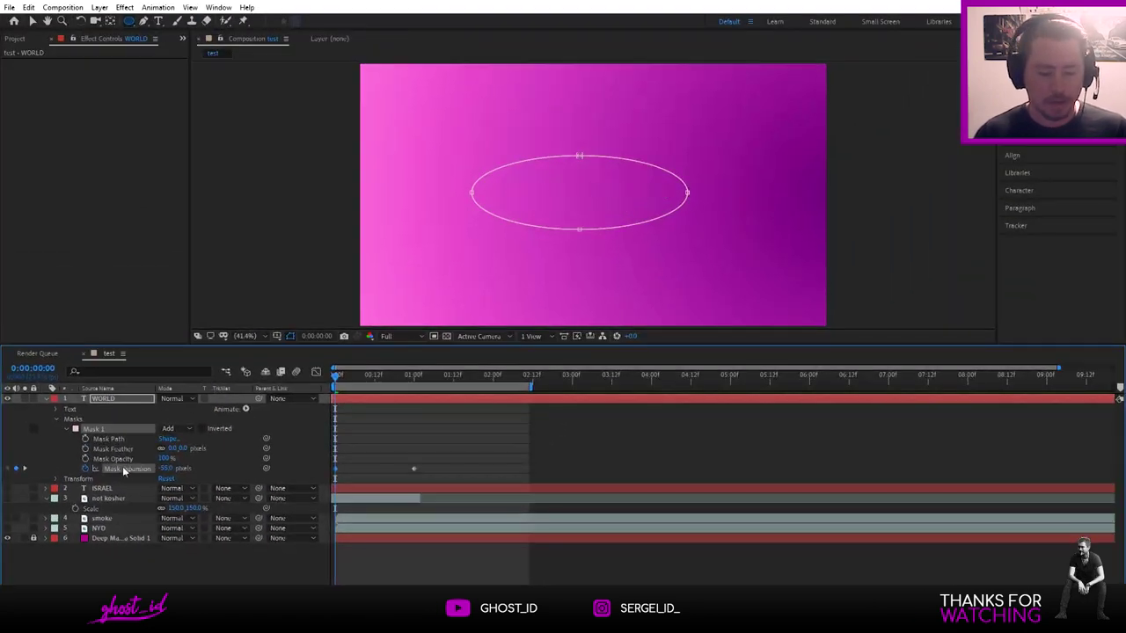
- Set the WORLD layer's Mask Feather to 34 pixels and play back the expanding reveal
drag(180, 450, 204, 450)
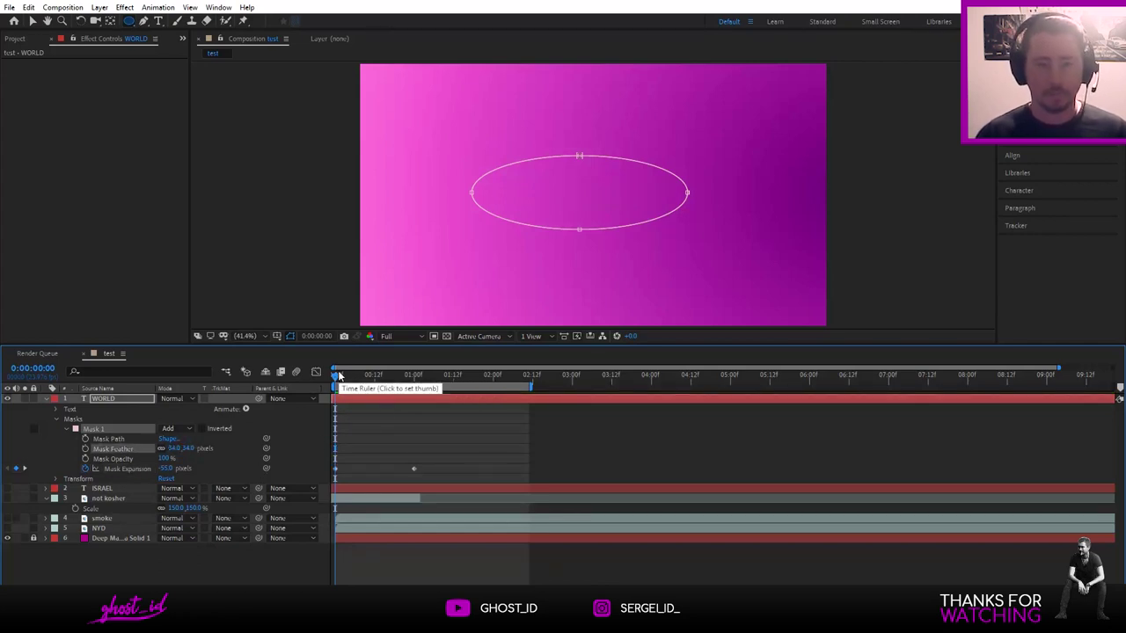
key(space)
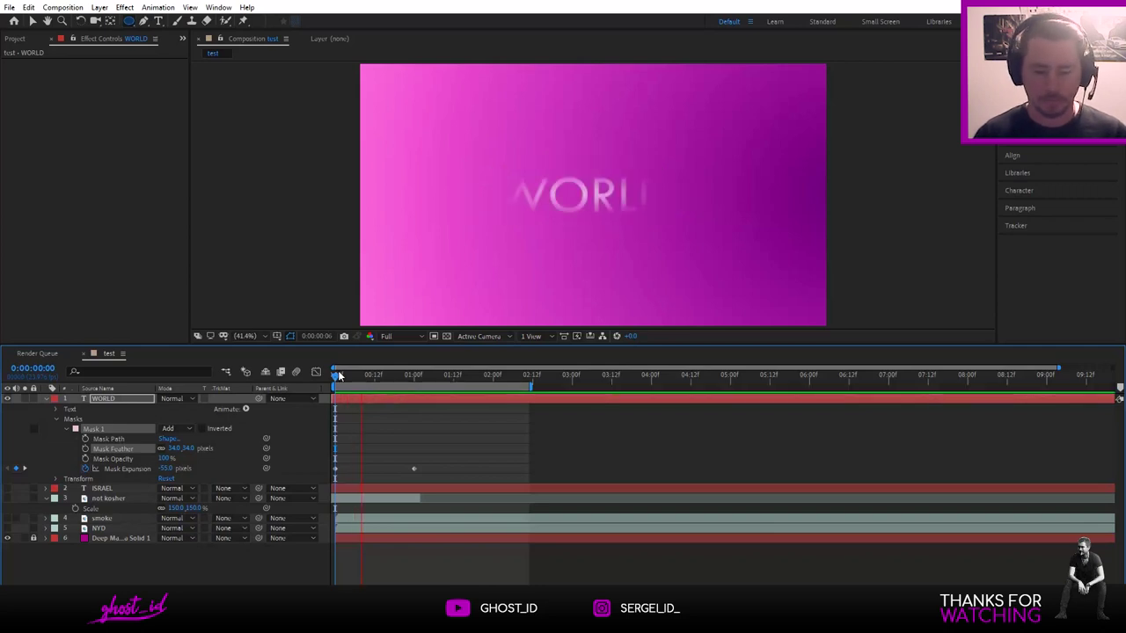
key(space)
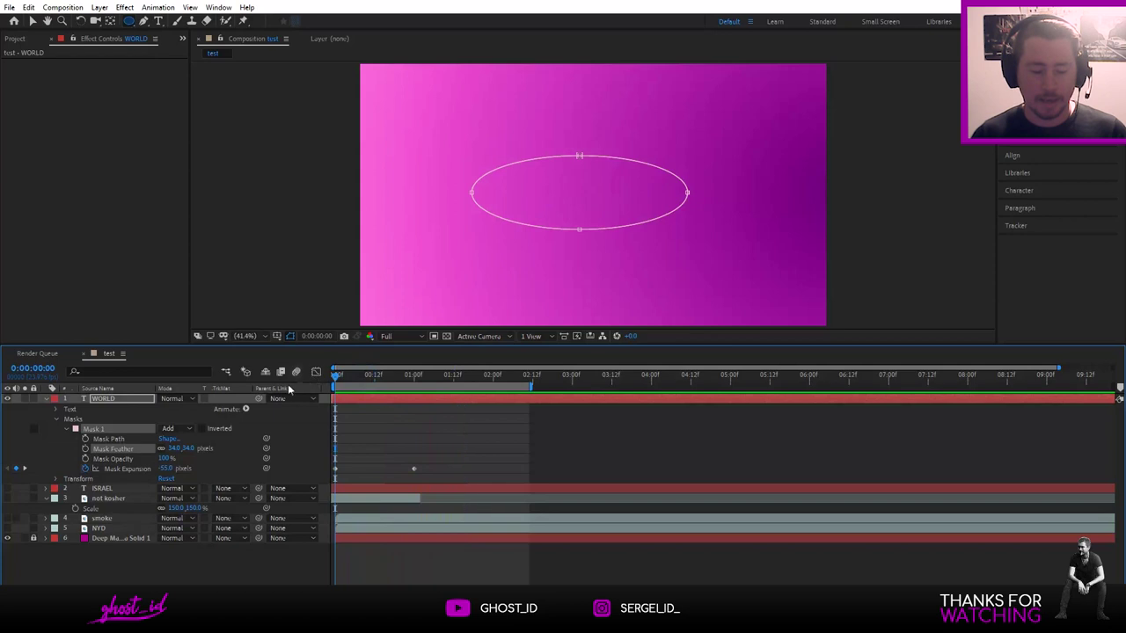
- Delete both Mask Expansion keyframes from the WORLD layer
drag(421, 467, 336, 447)
key(Delete)
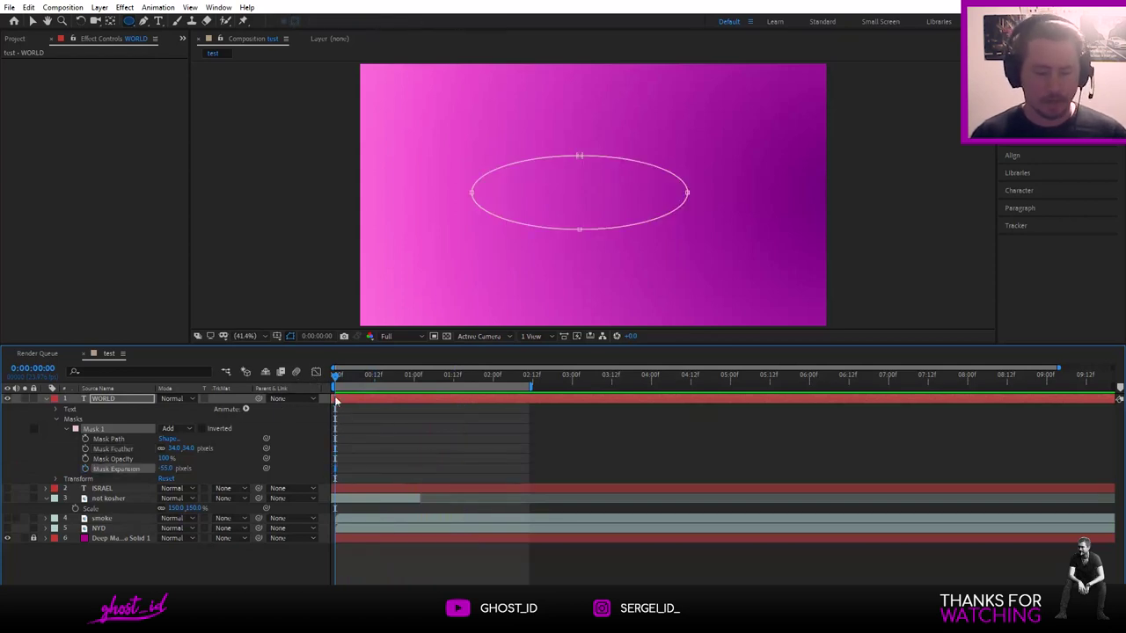
- Add a Mask Path keyframe to the WORLD layer's elliptical mask at 0:00:00:23
key(space)
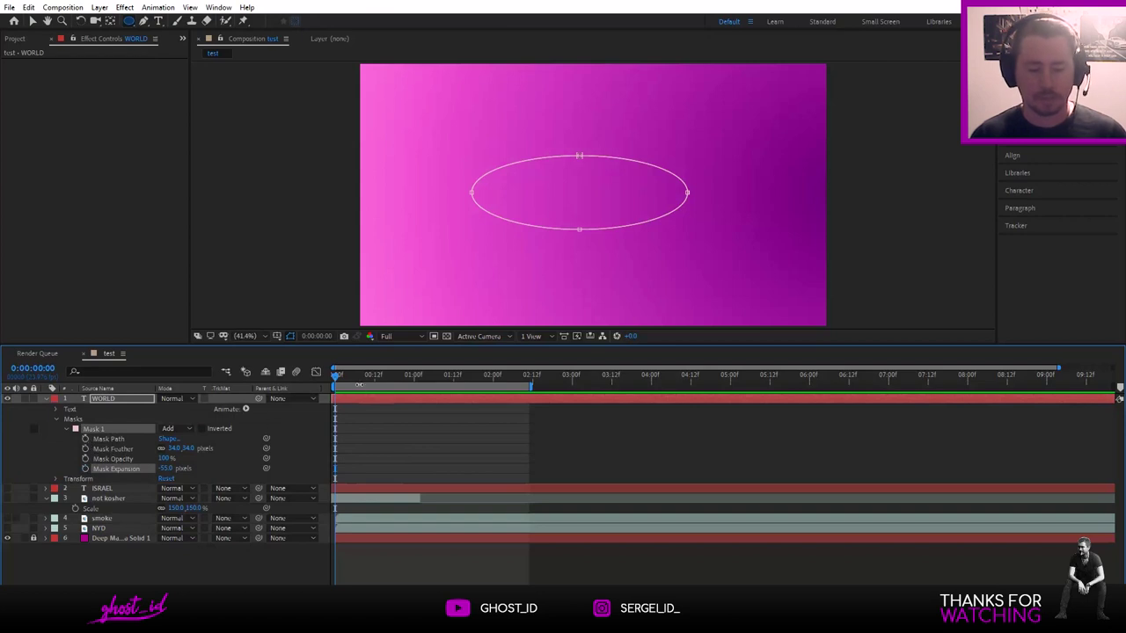
click(85, 438)
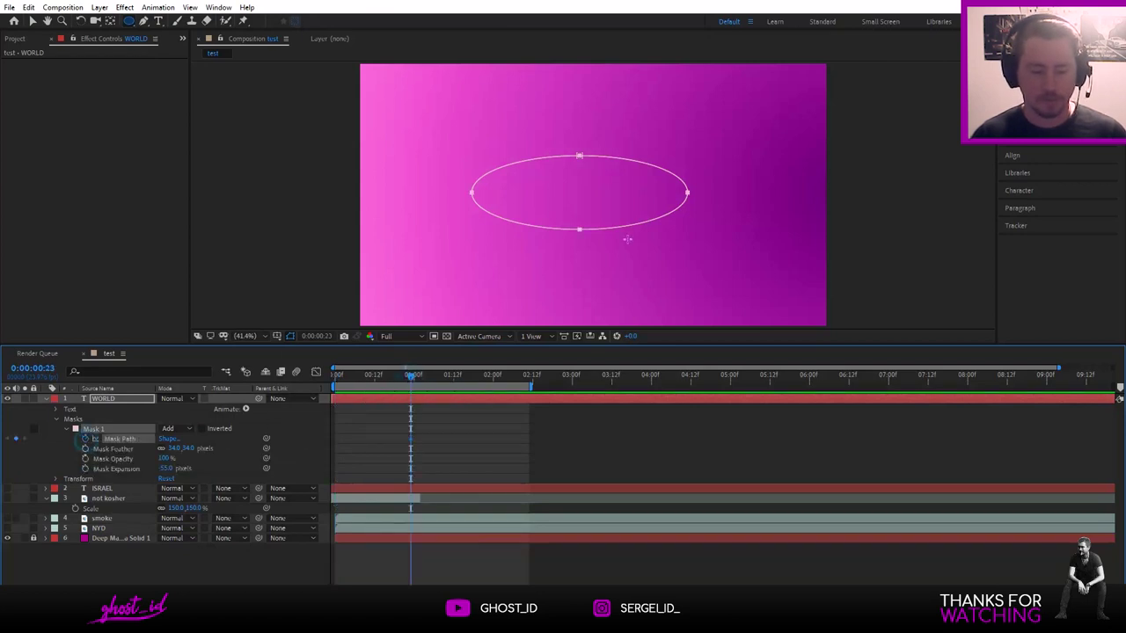
- Move the WORLD layer's elliptical mask below the text at 0:00:00:00 and preview the Mask Path animation
drag(358, 372, 322, 376)
click(32, 20)
drag(608, 232, 613, 322)
click(378, 410)
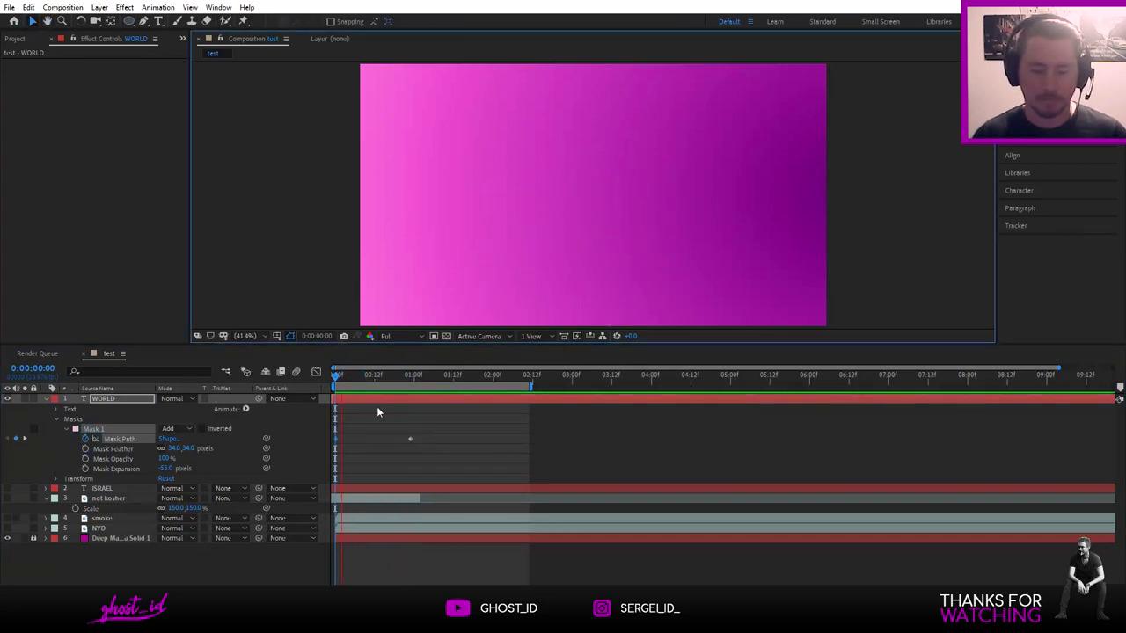
drag(387, 378, 335, 378)
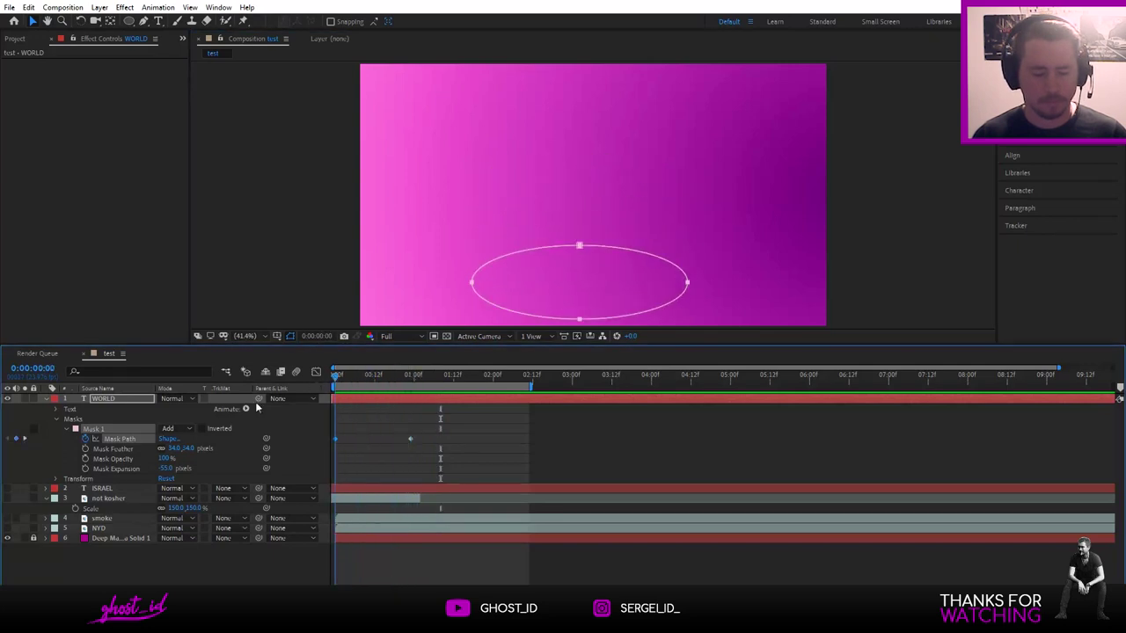
- Set the WORLD layer's Mask Expansion to 0 pixels and play back the mask-movement reveal up to 0:00:00:23
click(169, 469)
text(0)
key(Return)
key(space)
key(space)
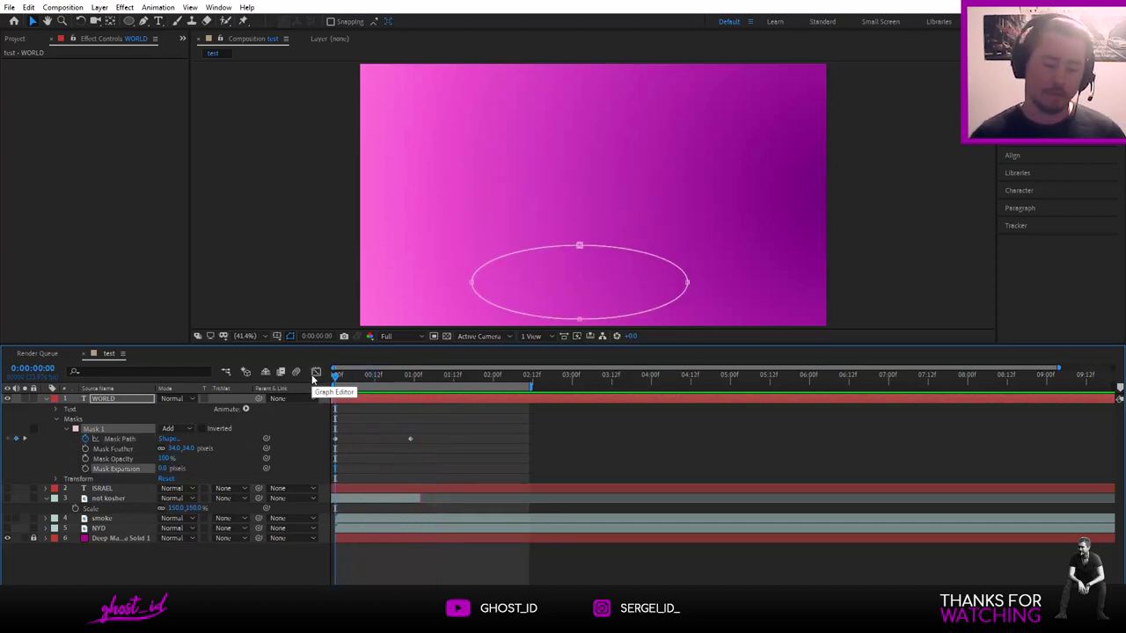
key(space)
drag(388, 380, 414, 387)
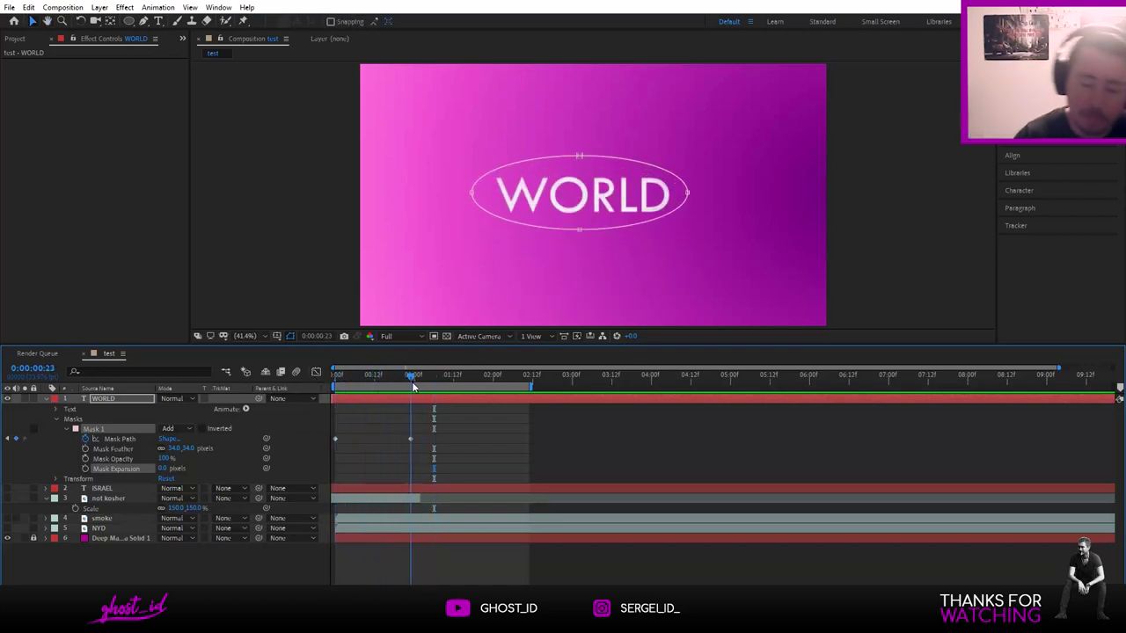
- Nudge the whole elliptical mask slightly at 0:00:00:23 and stretch its right vertex outward past the WORLD text
click(123, 439)
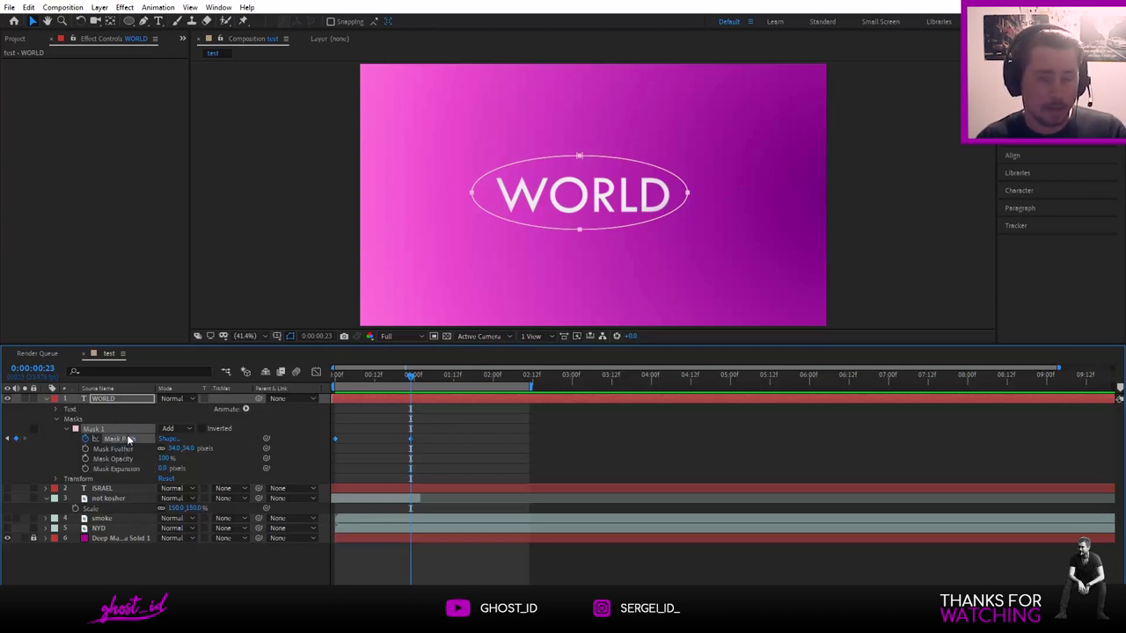
mouse_move(683, 187)
mouse_down()
mouse_move(785, 35)
mouse_move(676, 150)
mouse_move(642, 222)
mouse_move(665, 187)
mouse_move(694, 188)
mouse_move(686, 194)
mouse_up()
click(690, 197)
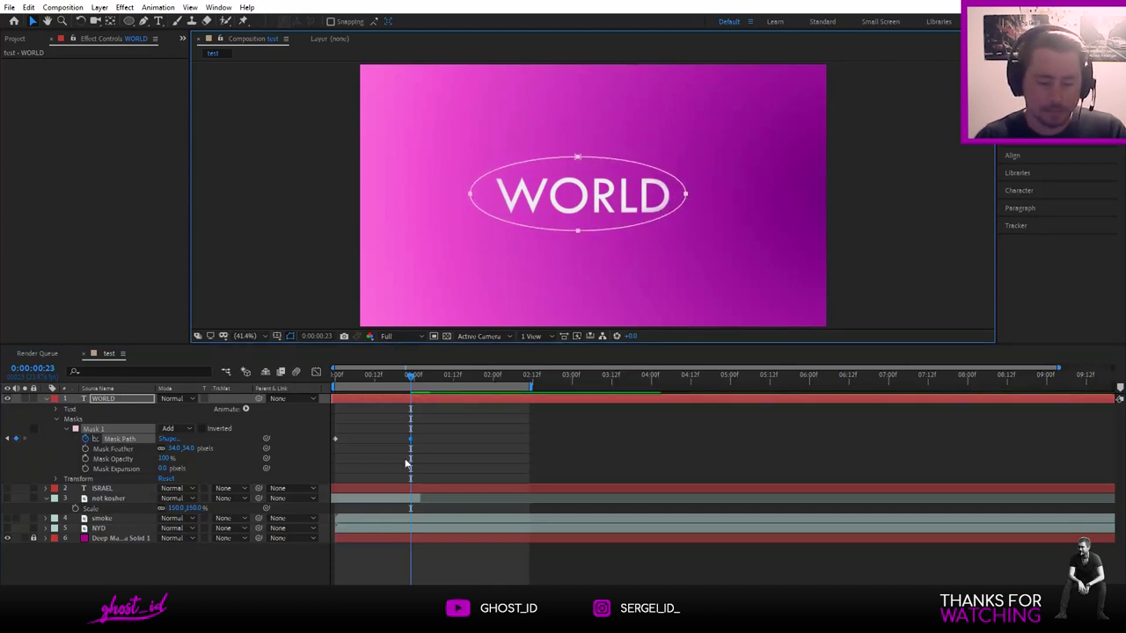
click(122, 458)
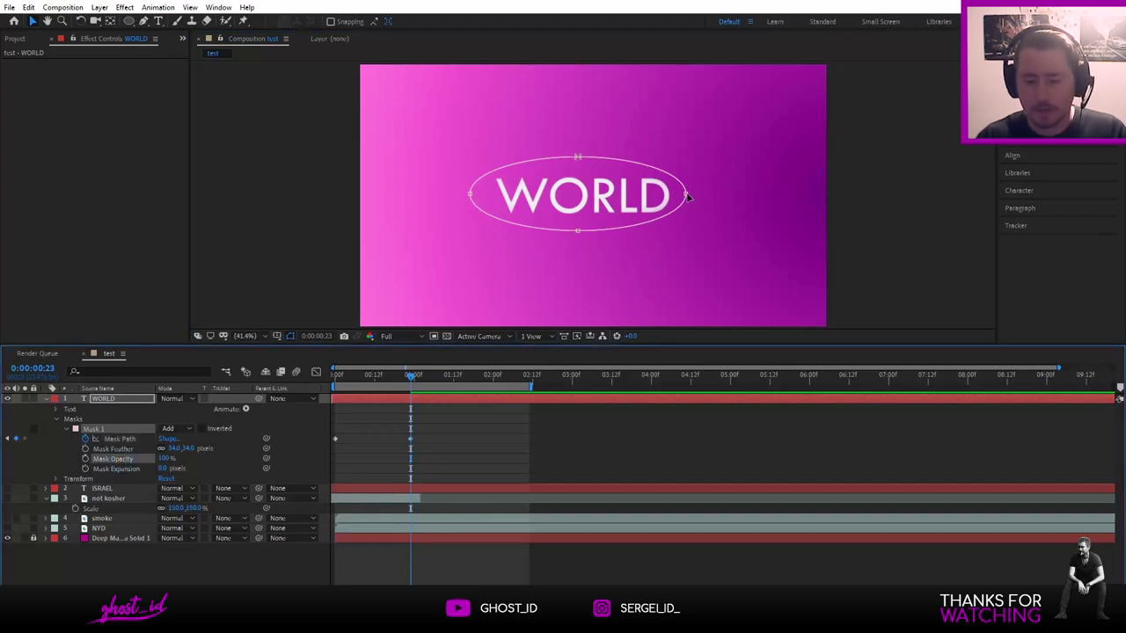
mouse_move(686, 197)
mouse_down()
mouse_move(618, 194)
mouse_move(651, 194)
mouse_move(694, 108)
mouse_move(663, 319)
mouse_move(701, 192)
mouse_up()
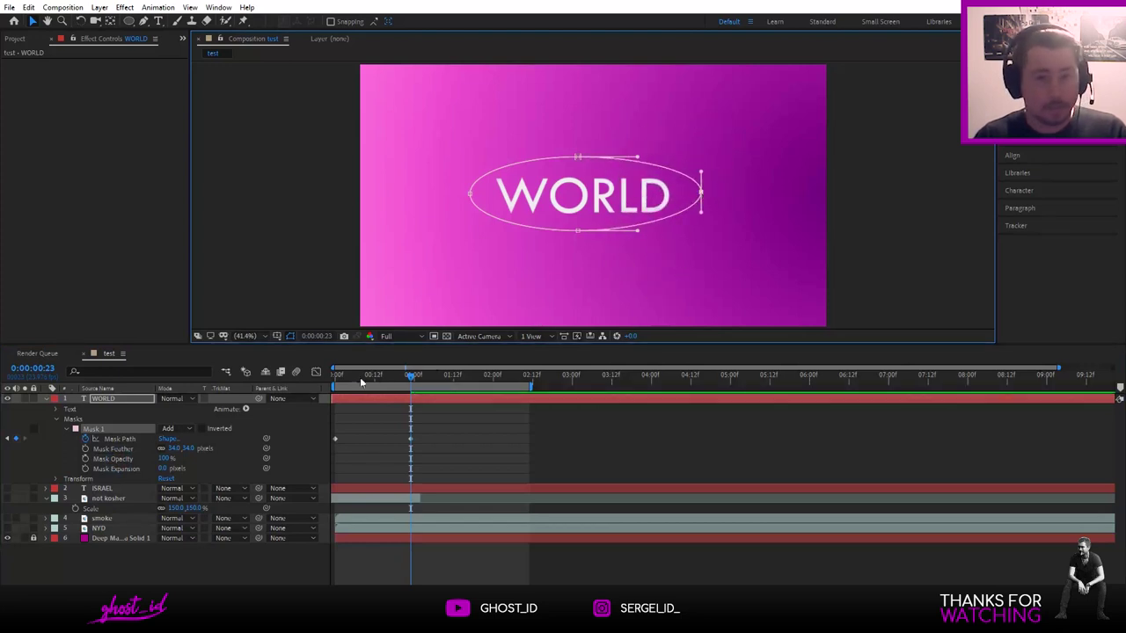
- Invert the WORLD layer's mask and delete its Mask Path keyframe at 0:00:00:00
click(201, 428)
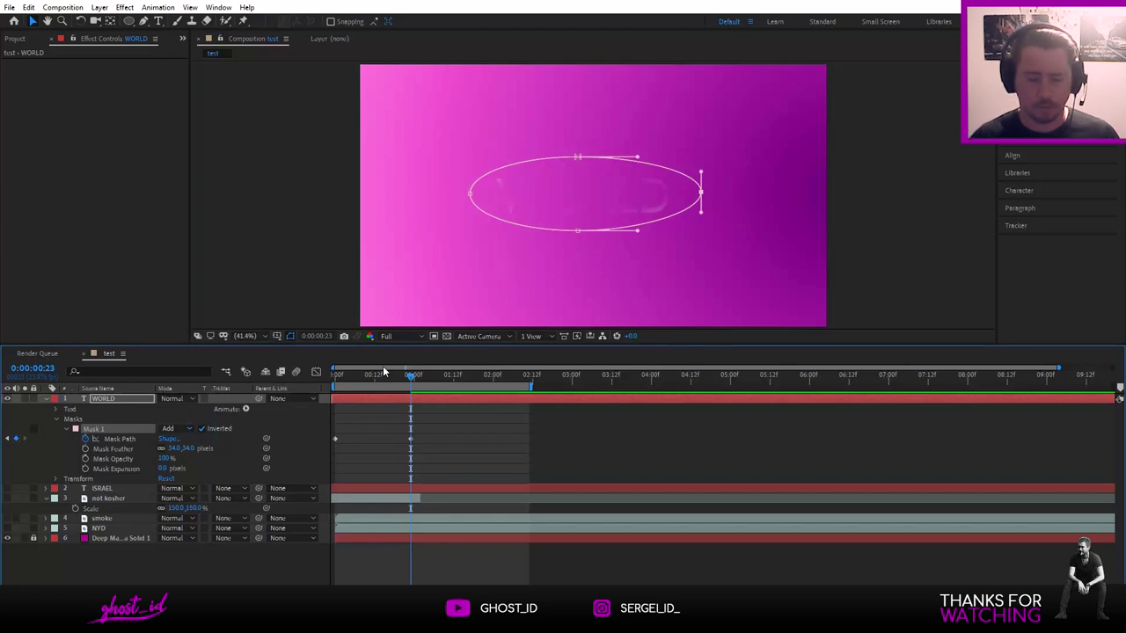
drag(408, 378, 313, 375)
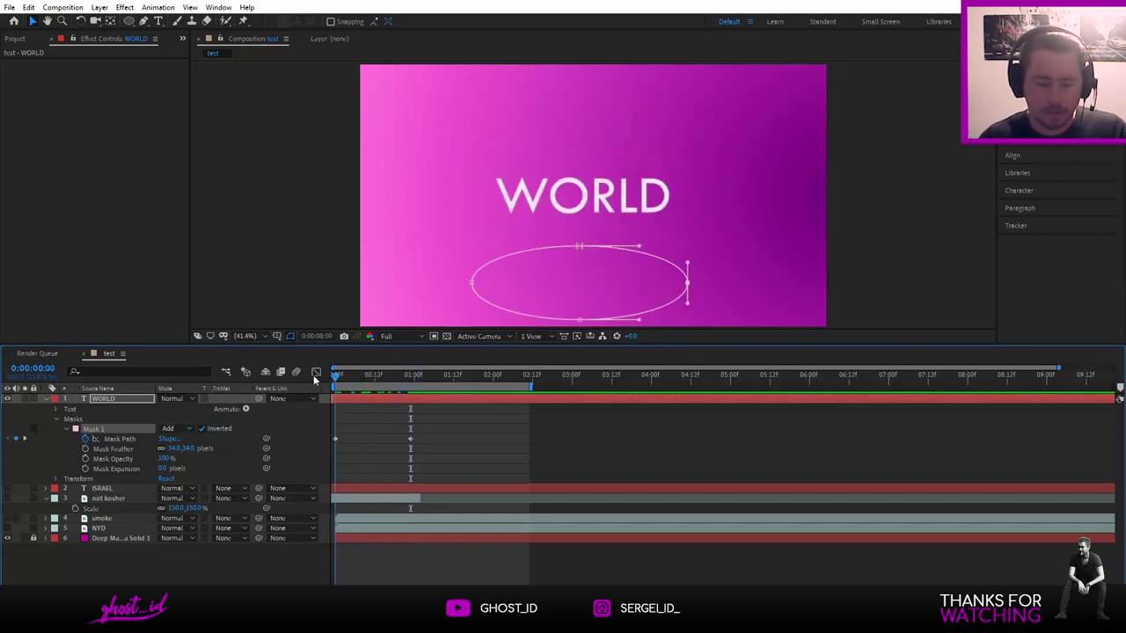
click(336, 439)
click(336, 439)
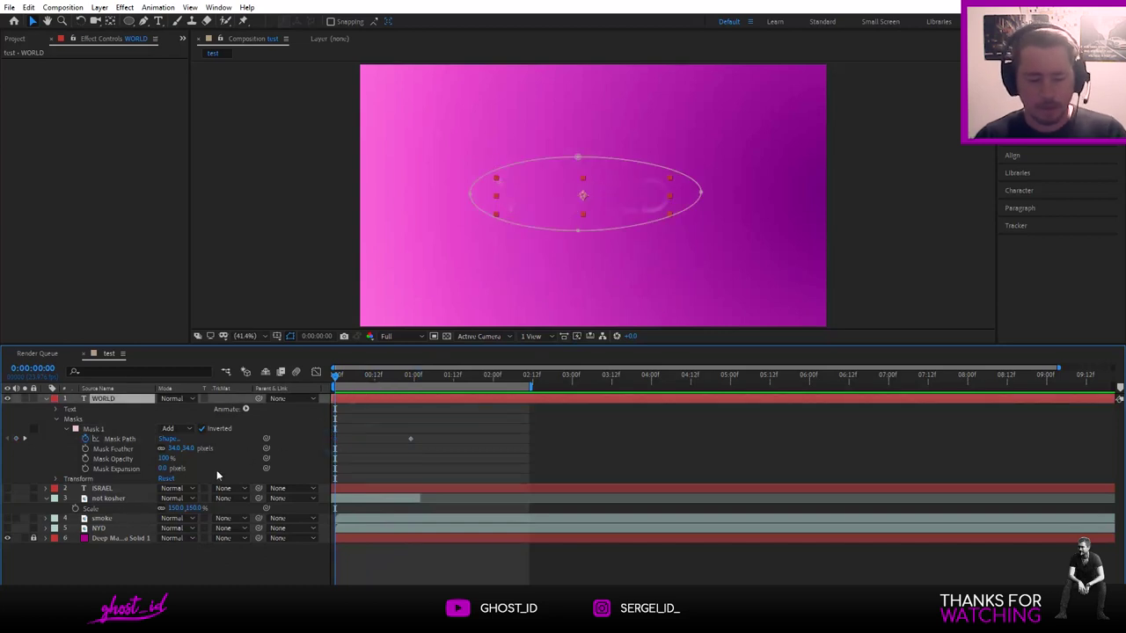
- Set the inverted mask's expansion to 16 pixels and add a Mask Path keyframe at 0:00:00:00
click(164, 468)
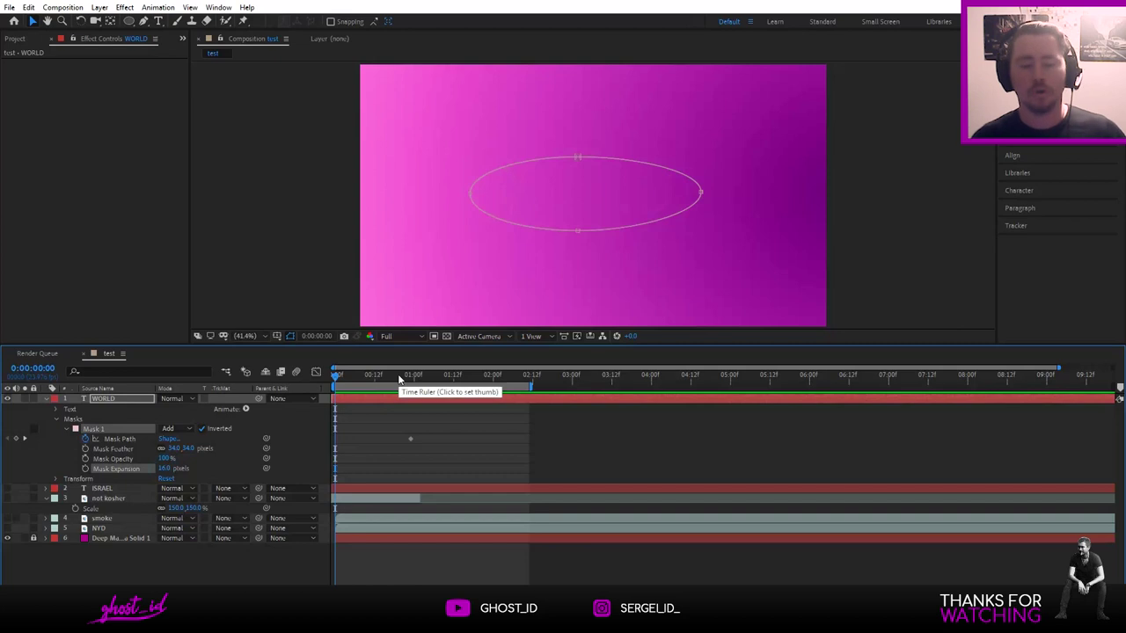
drag(351, 377, 411, 378)
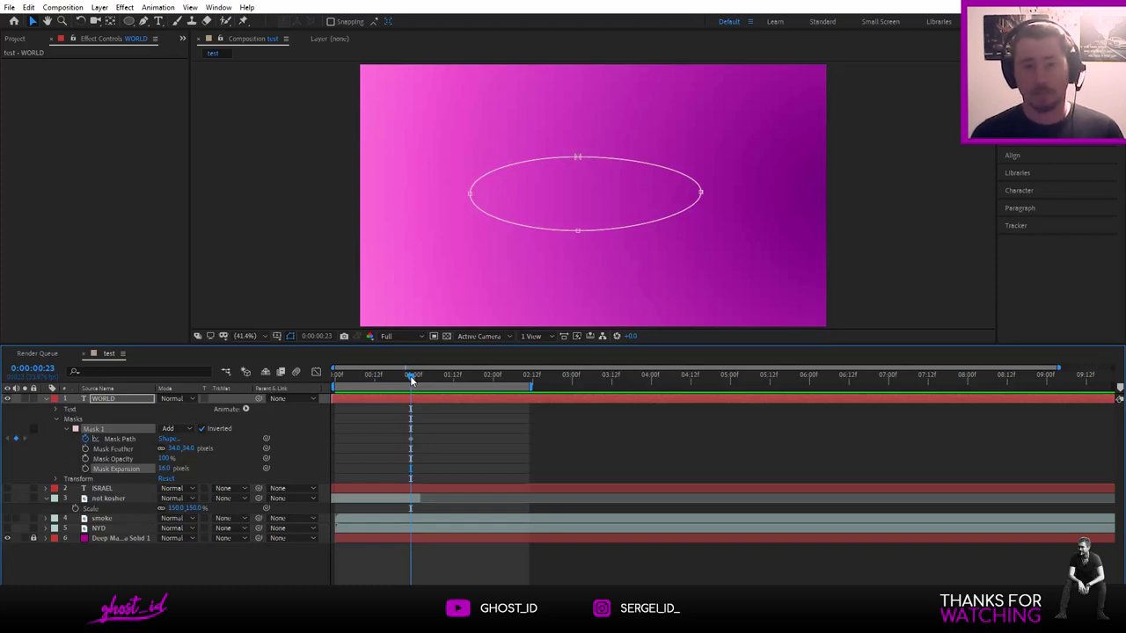
click(110, 459)
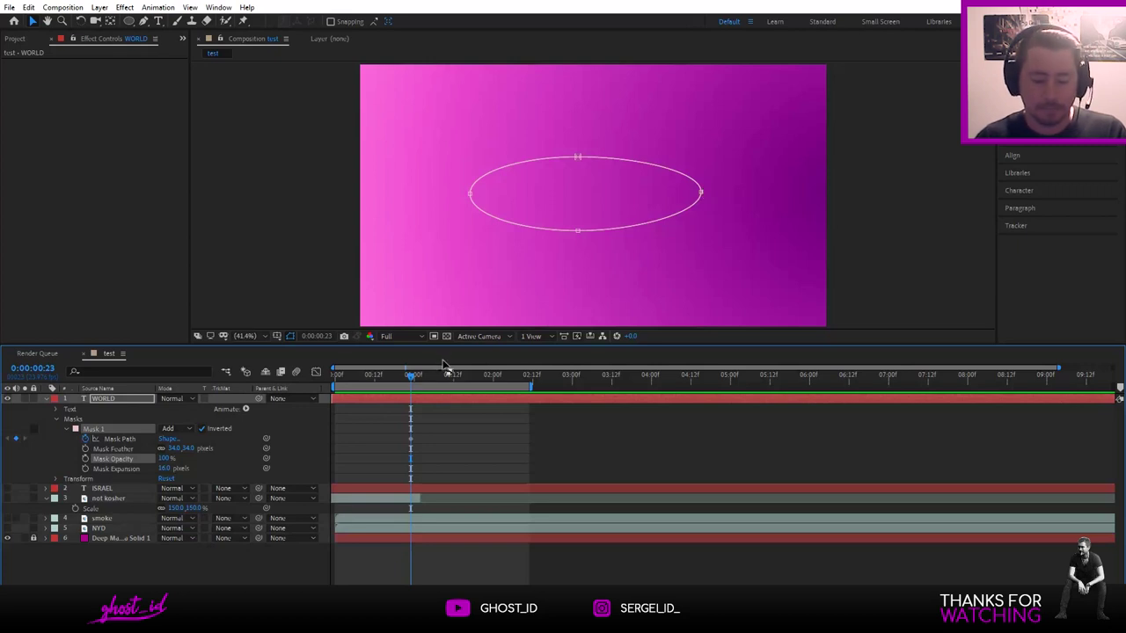
drag(410, 376, 322, 374)
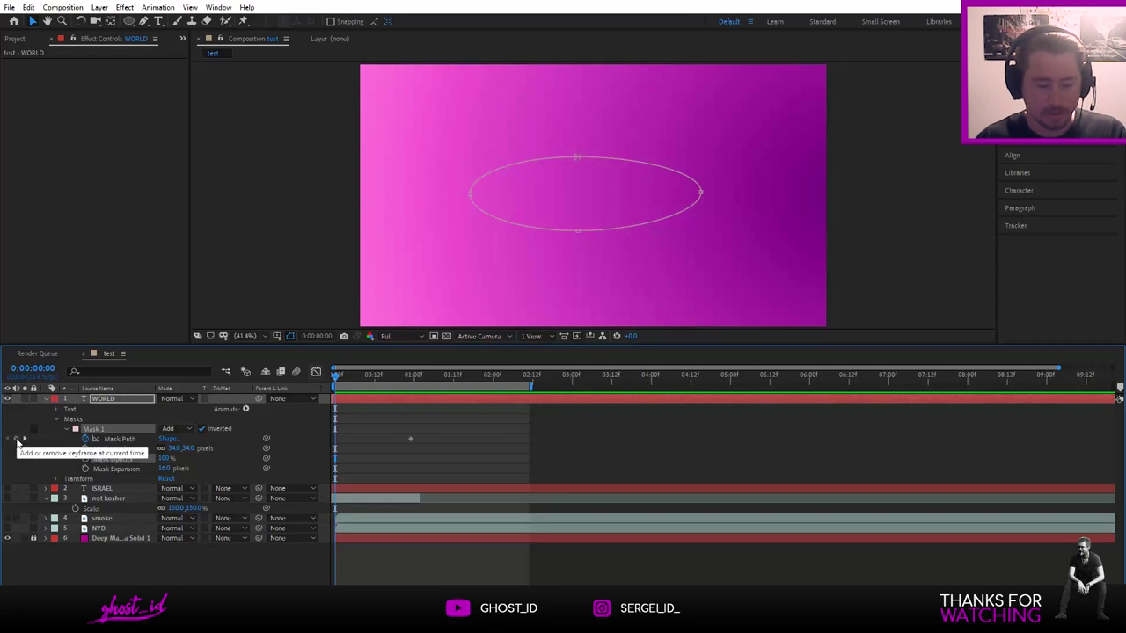
click(18, 439)
- Collapse the elliptical mask toward the center of the WORLD text at 0:00:00:23 by pulling its vertices inward
click(413, 375)
drag(413, 375, 409, 376)
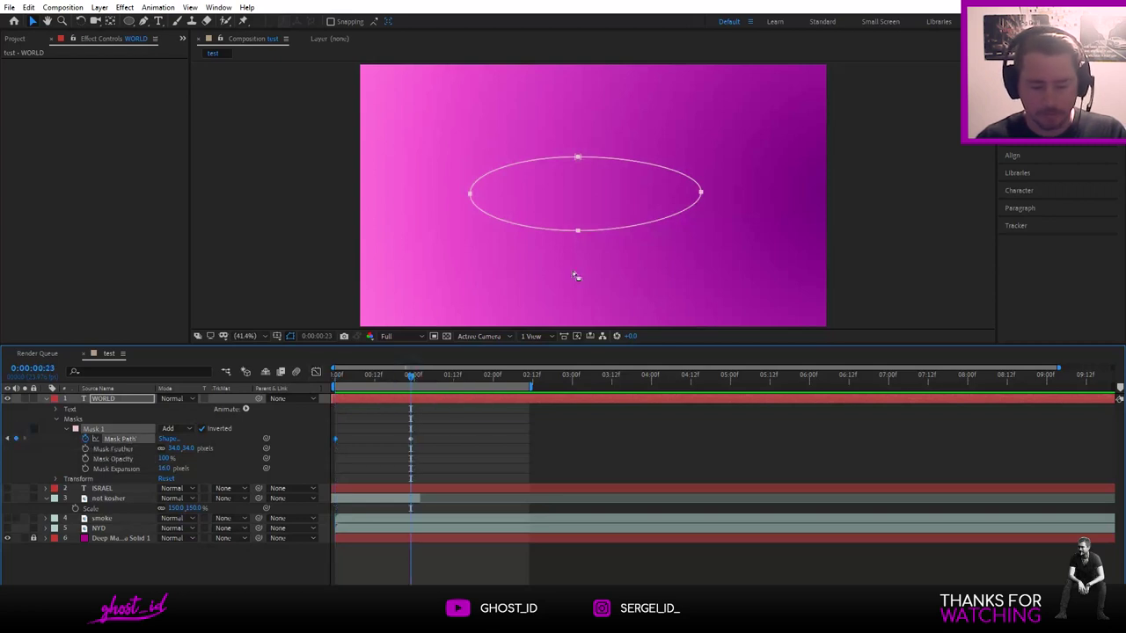
drag(699, 193, 678, 192)
key(ctrl+z)
click(114, 449)
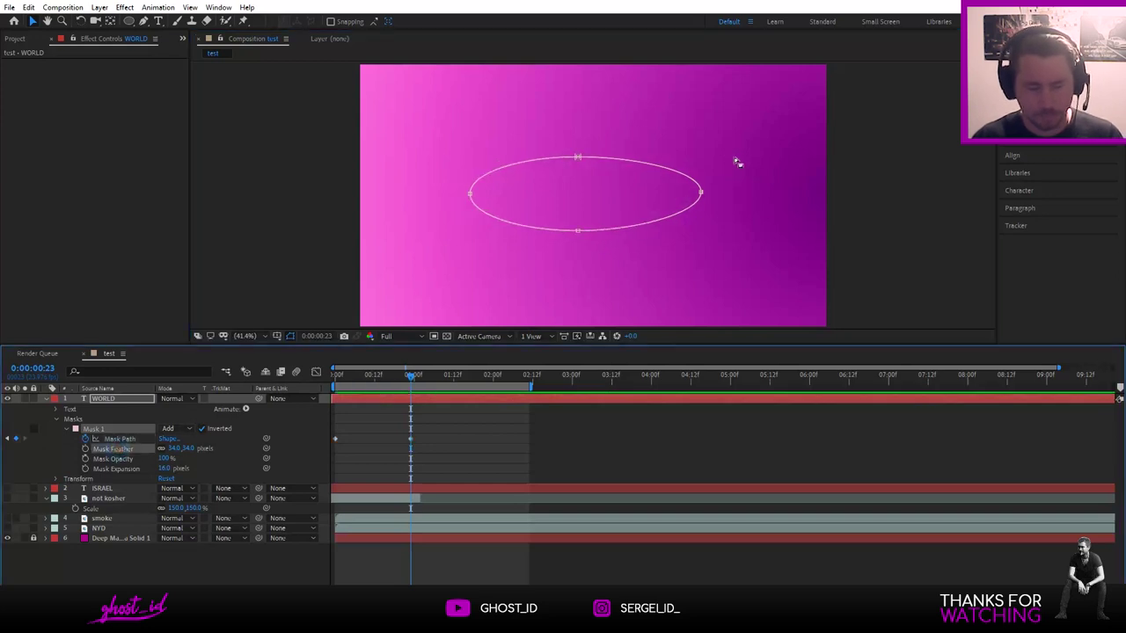
click(700, 194)
drag(699, 193, 600, 195)
click(578, 158)
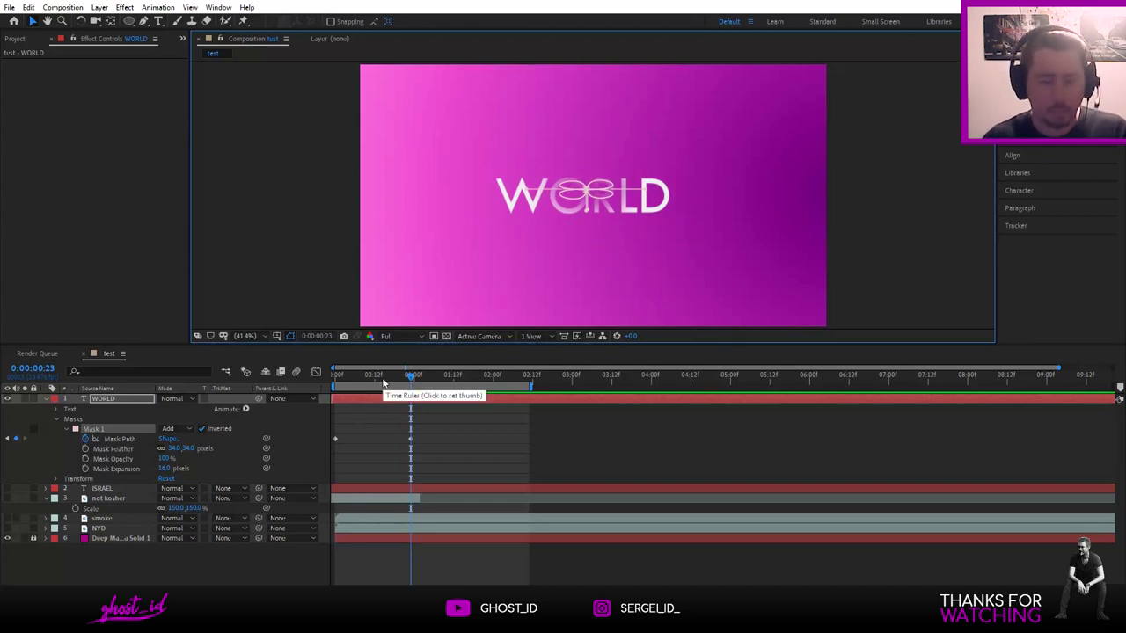
- Add a Mask Expansion keyframe at 0:00:00:17 and set Mask Expansion to -50 pixels at 0:00:00:23
drag(407, 380, 392, 380)
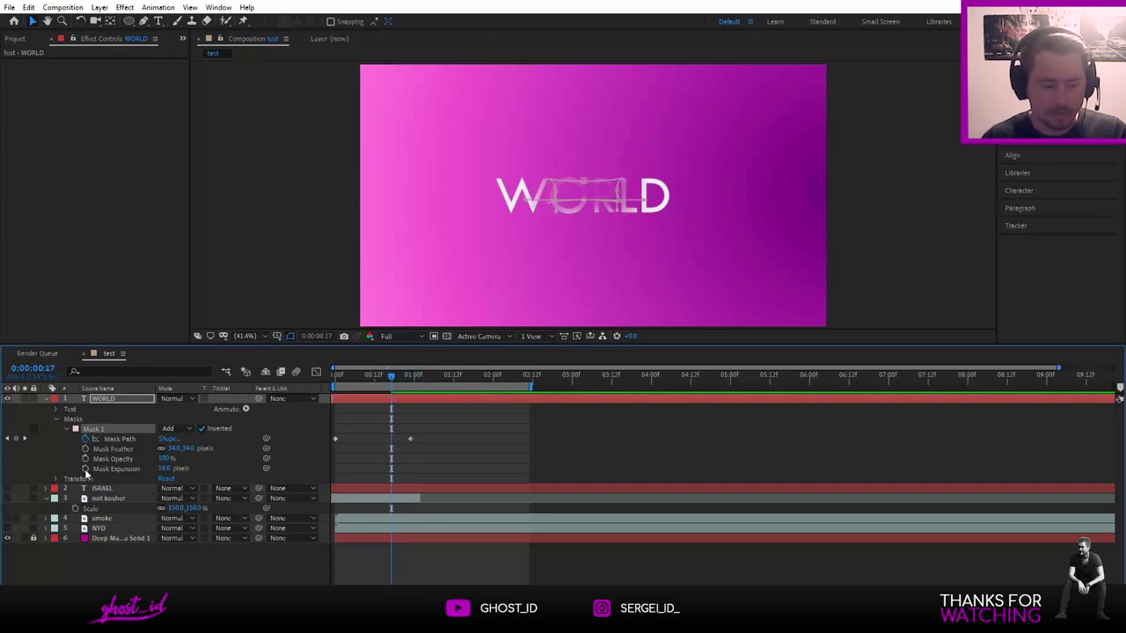
click(85, 468)
click(395, 378)
drag(396, 378, 409, 378)
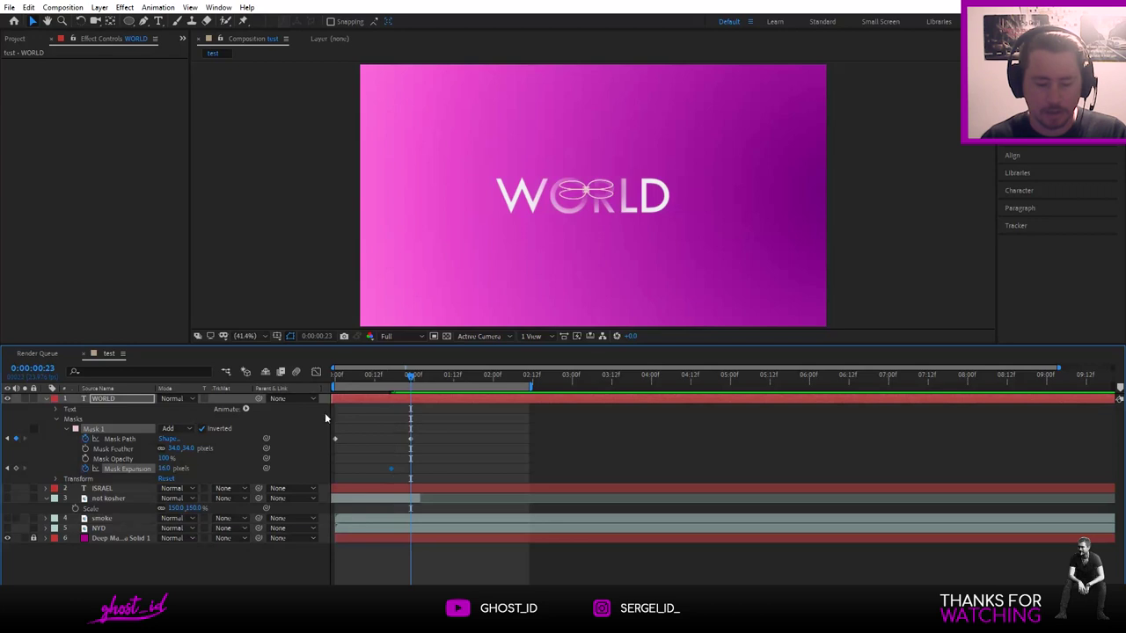
click(163, 469)
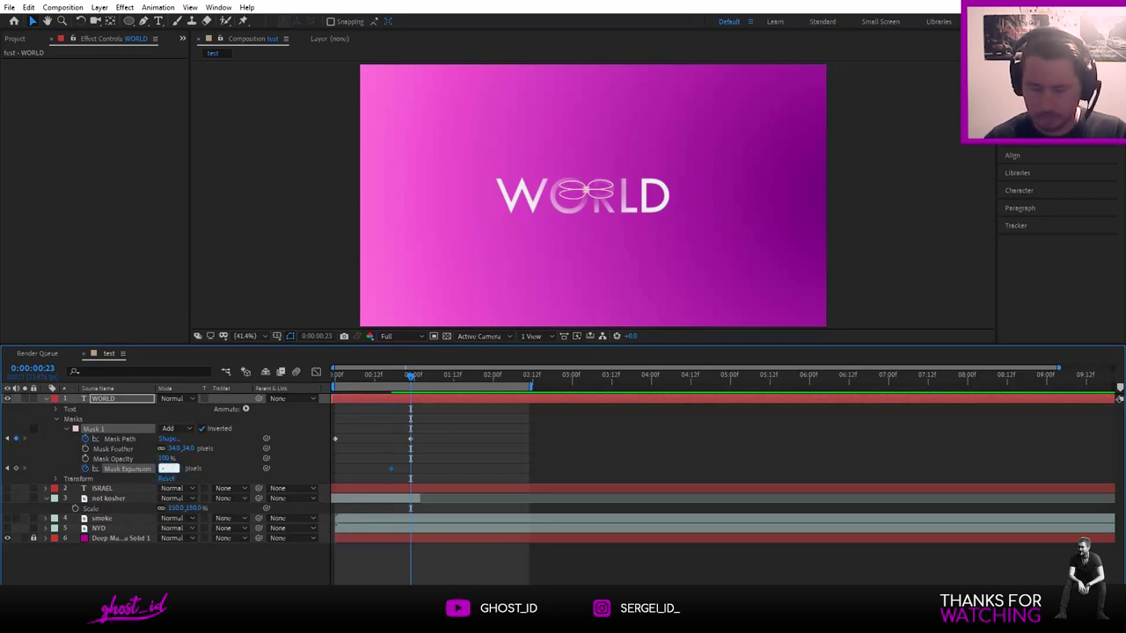
text(0)
key(Return)
- Play back the inverted mask reveal of the WORLD text from the start and return to 0:00:00:00
drag(390, 381, 244, 372)
key(space)
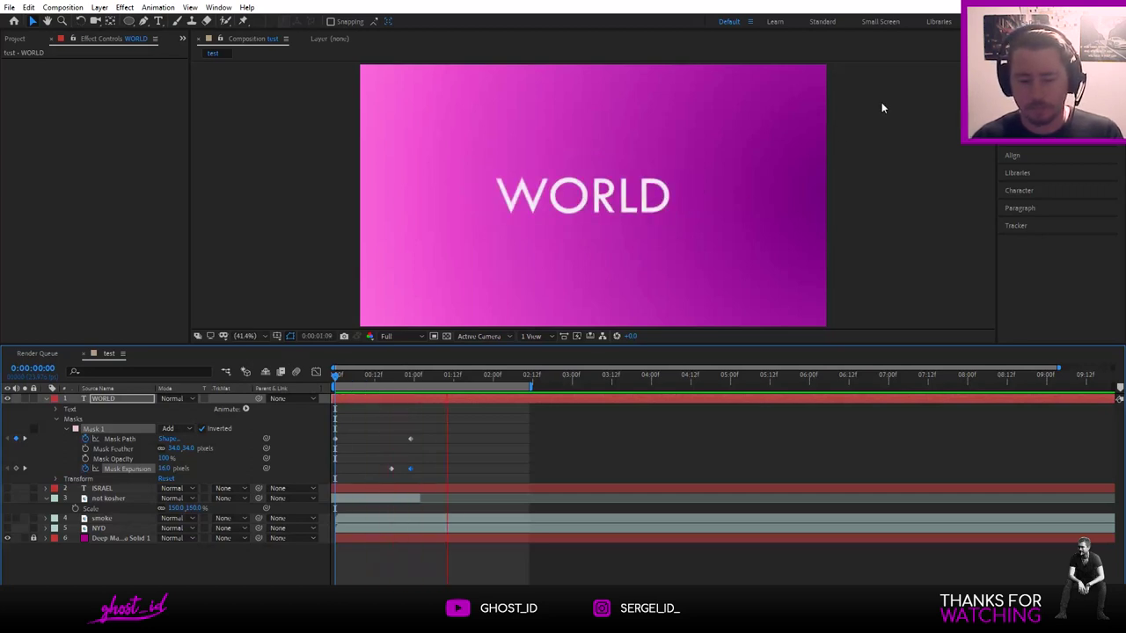
key(space)
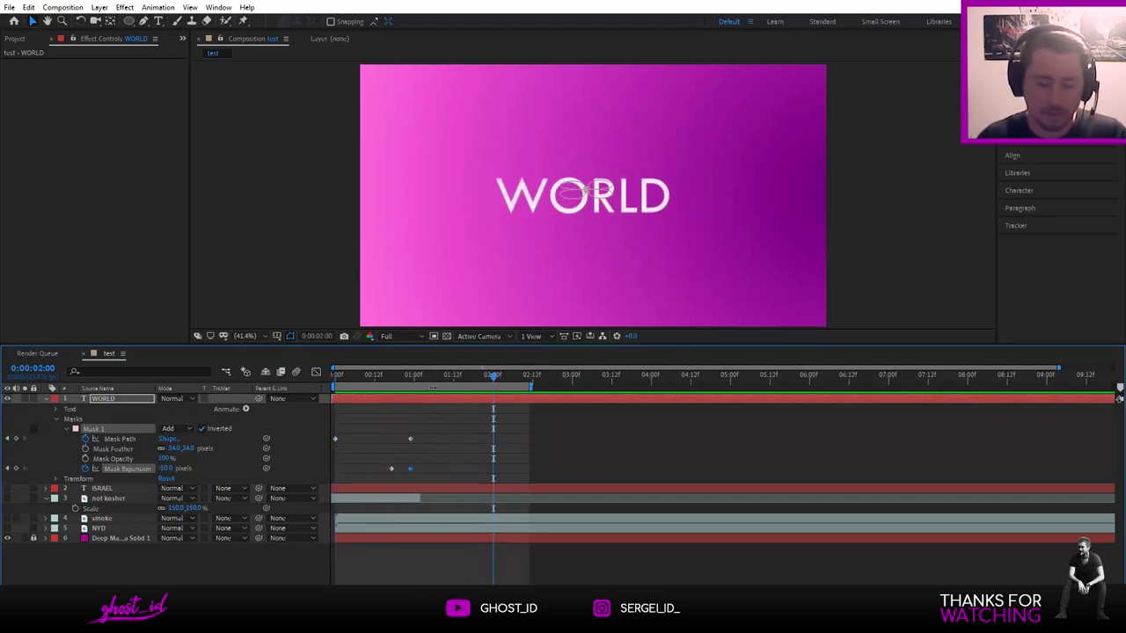
key(Home)
- Delete the WORLD layer and make the ISRAEL text layer visible
click(114, 400)
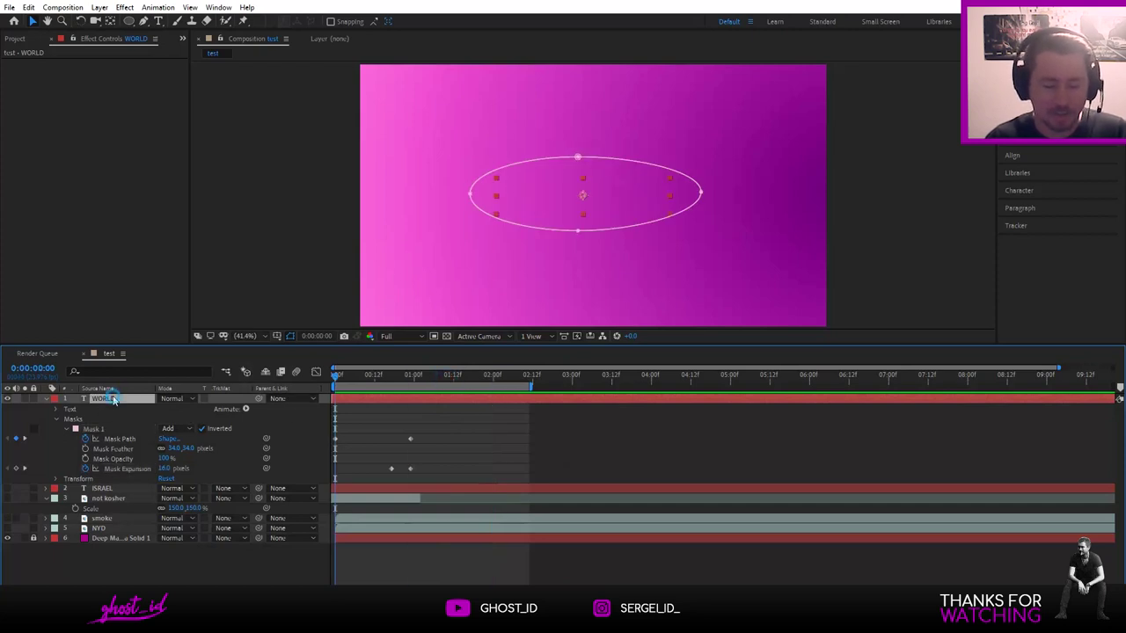
key(Delete)
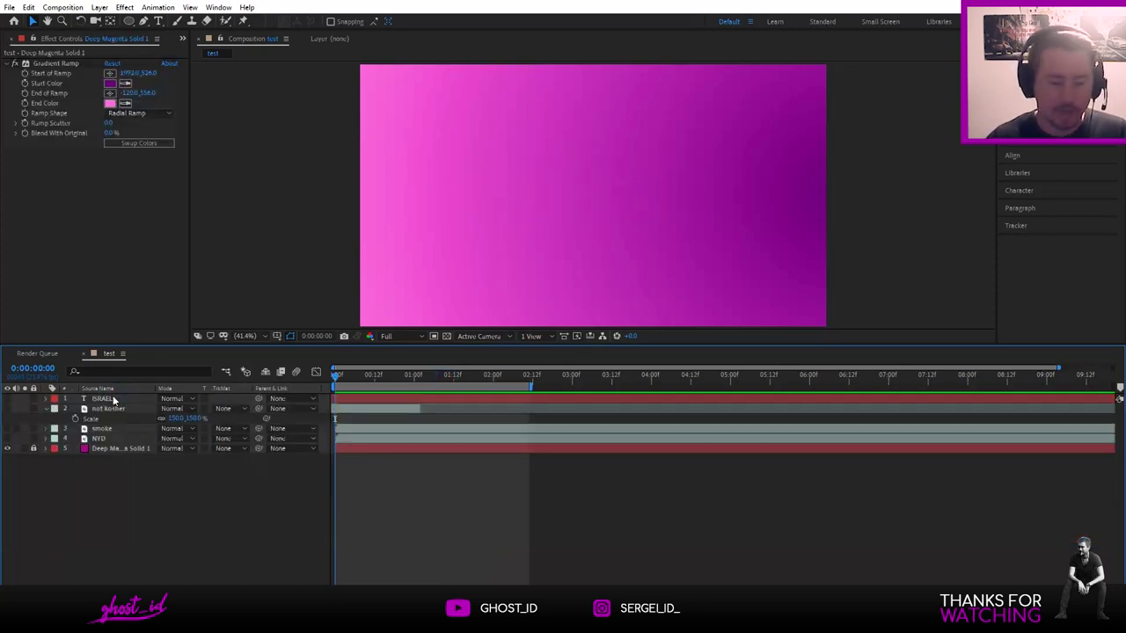
click(7, 398)
- Keyframe the ISRAEL layer's Position from above the frame at 0:00:00:00 to 960, 598.3 at 0:00:01:00
click(101, 400)
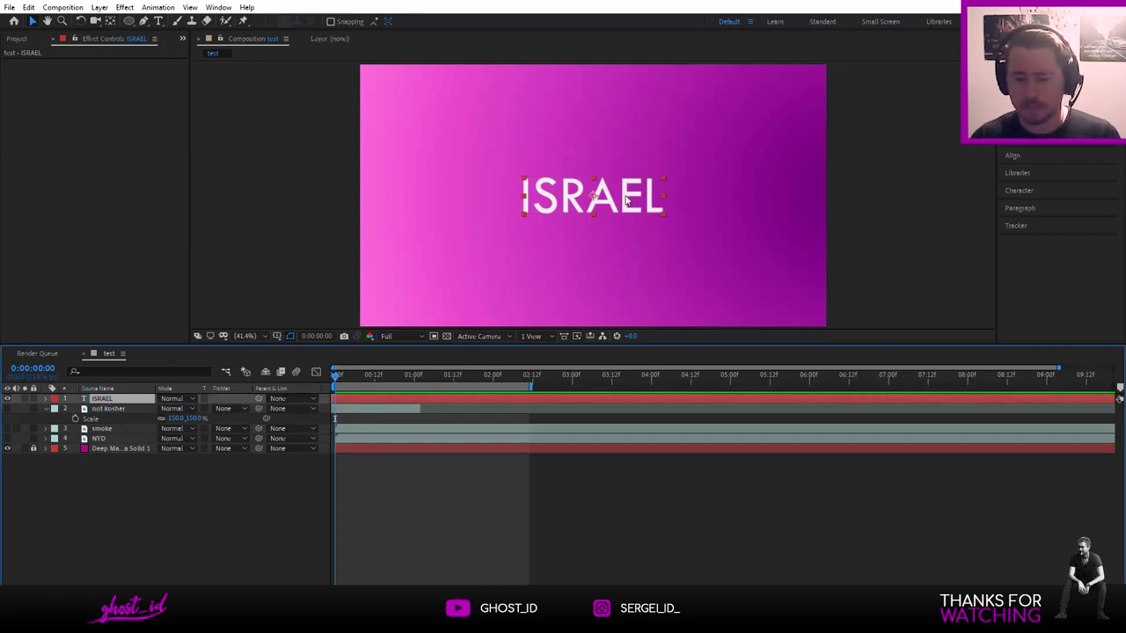
drag(626, 202, 623, 50)
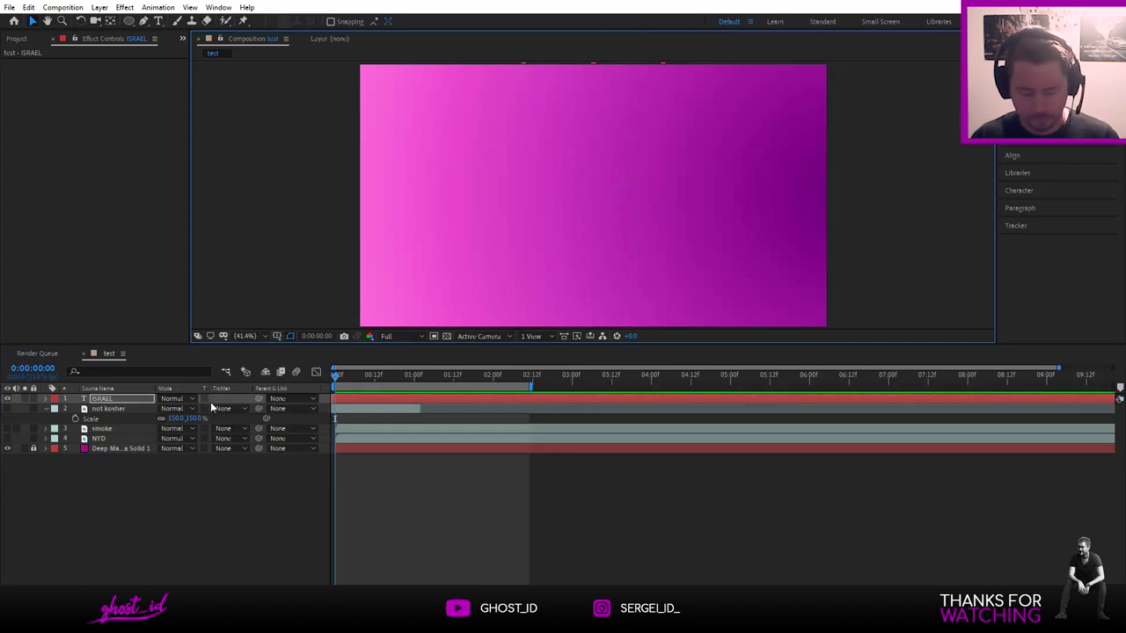
key(p)
click(85, 409)
drag(391, 376, 414, 376)
drag(194, 410, 227, 406)
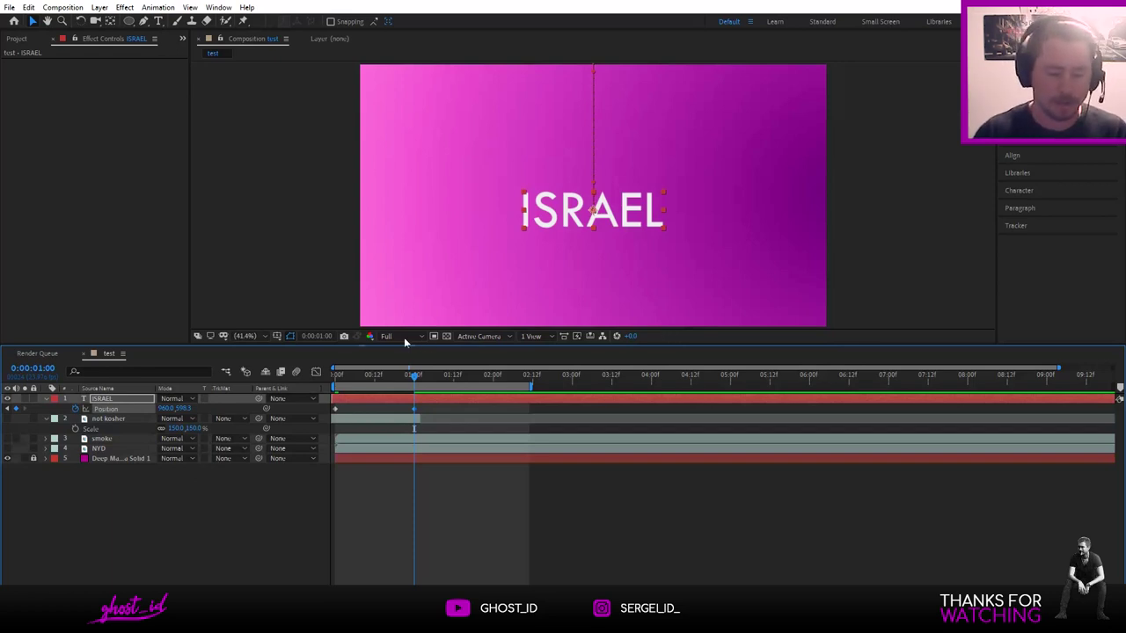
- With no layer selected, draw a red rectangle shape covering the ISRAEL text at 0:00:01:00
click(129, 21)
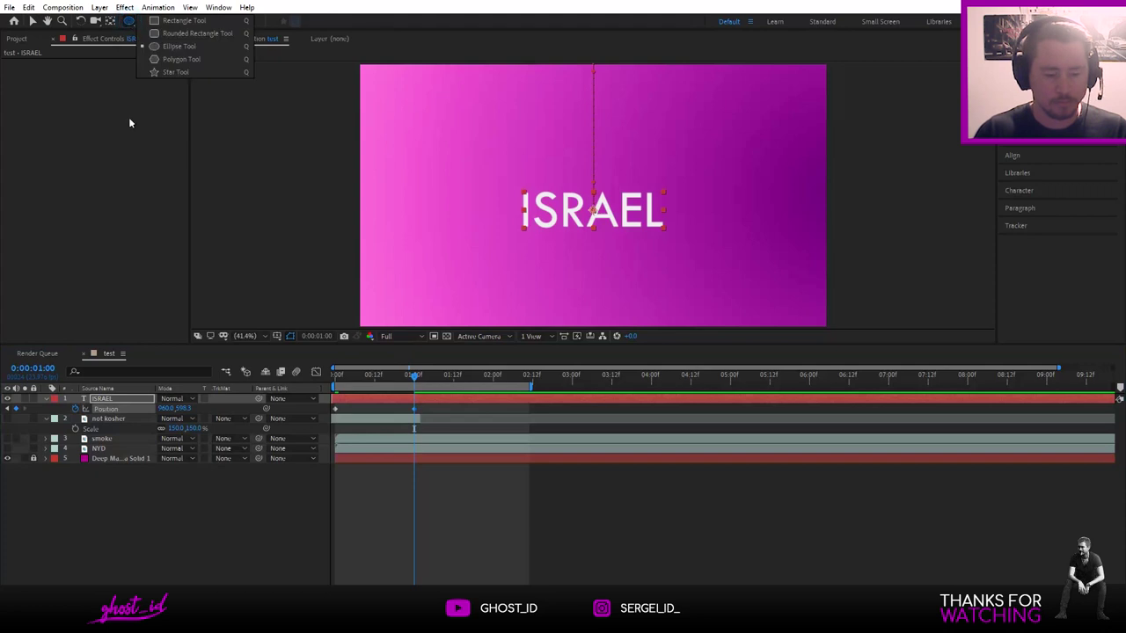
click(132, 510)
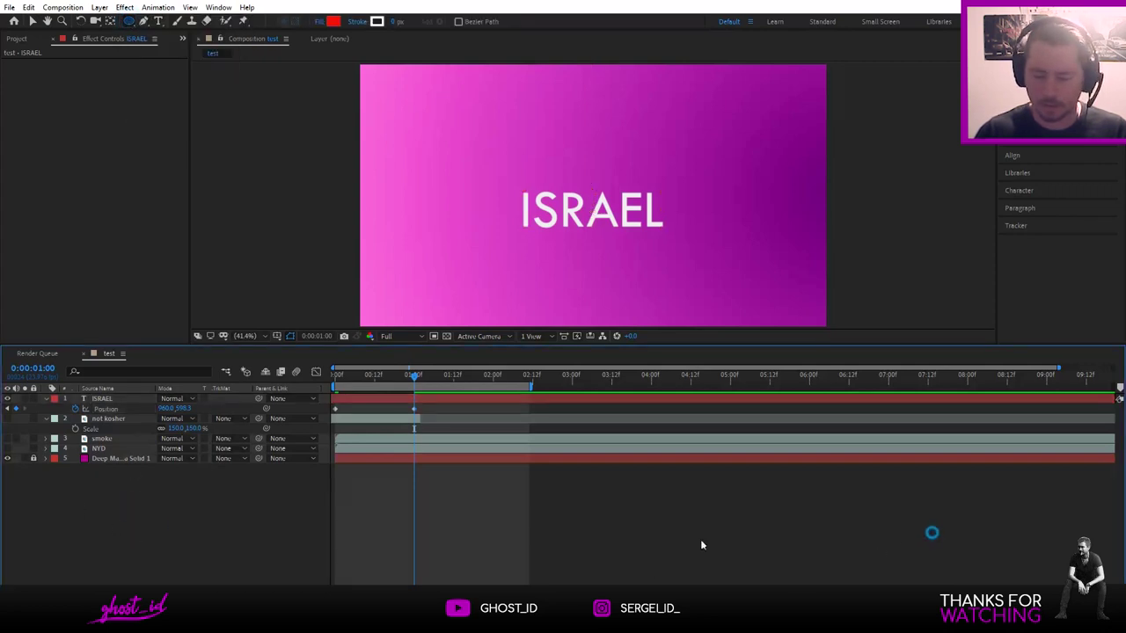
click(129, 21)
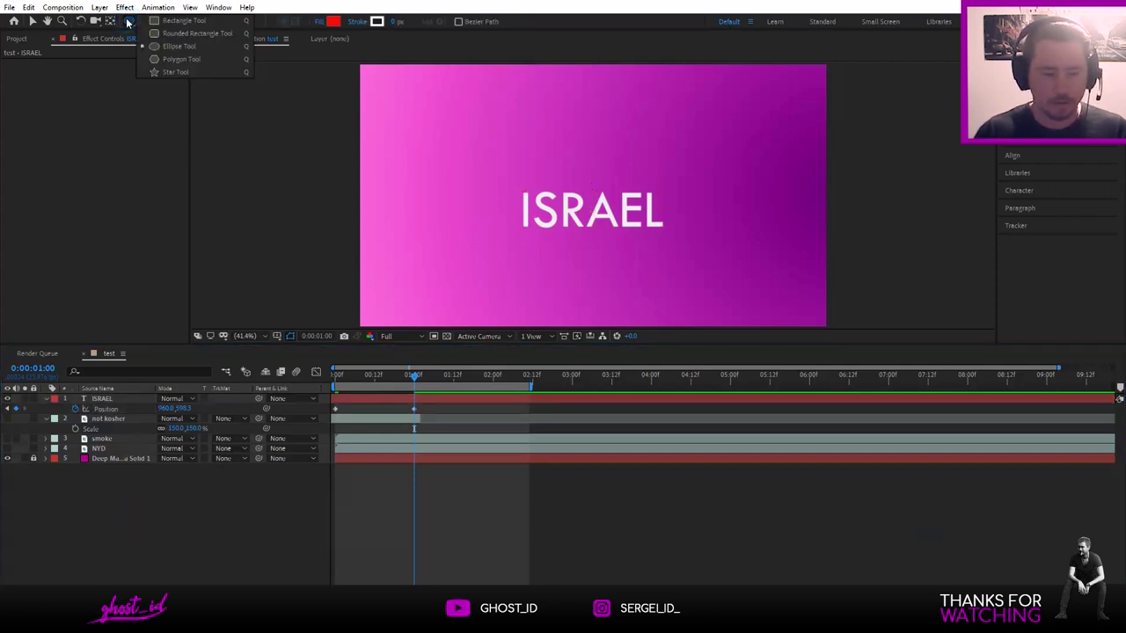
click(171, 24)
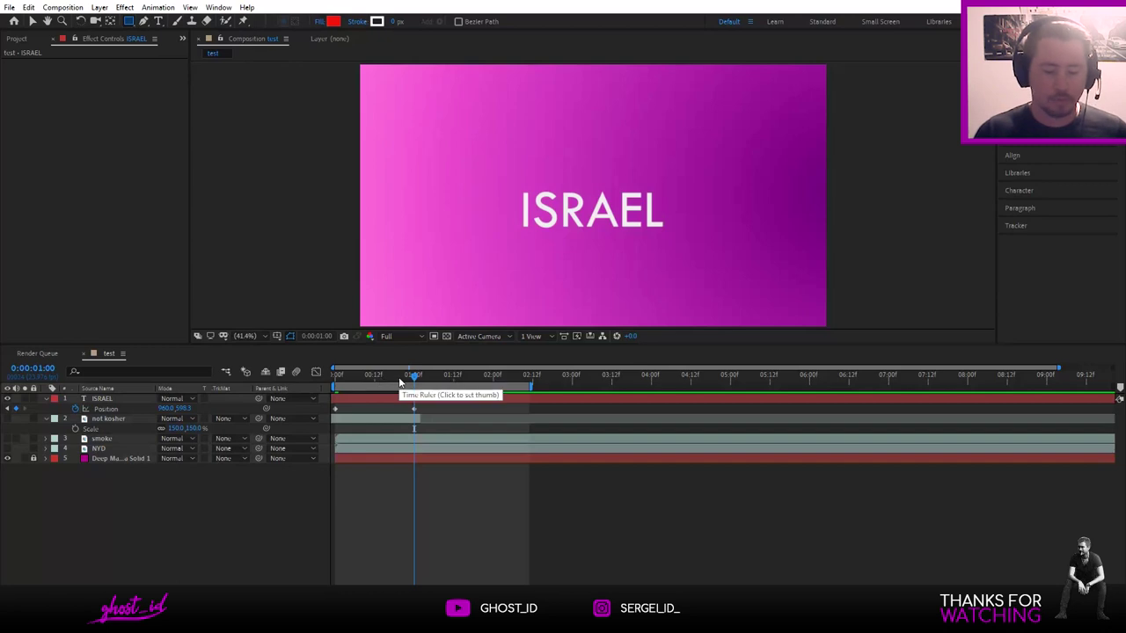
mouse_move(400, 380)
mouse_down()
mouse_move(370, 380)
mouse_move(414, 378)
mouse_up()
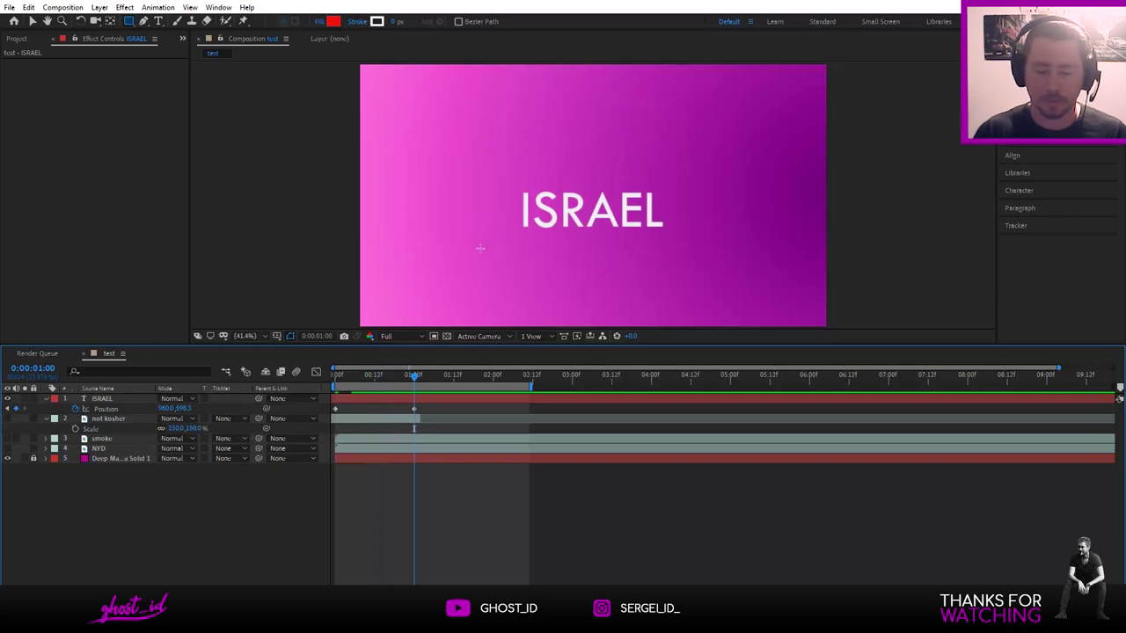
mouse_move(490, 244)
mouse_down()
mouse_move(660, 169)
mouse_move(687, 170)
mouse_up()
- Set the ISRAEL text layer's track matte to Alpha Matte "Shape Layer 1"
click(102, 401)
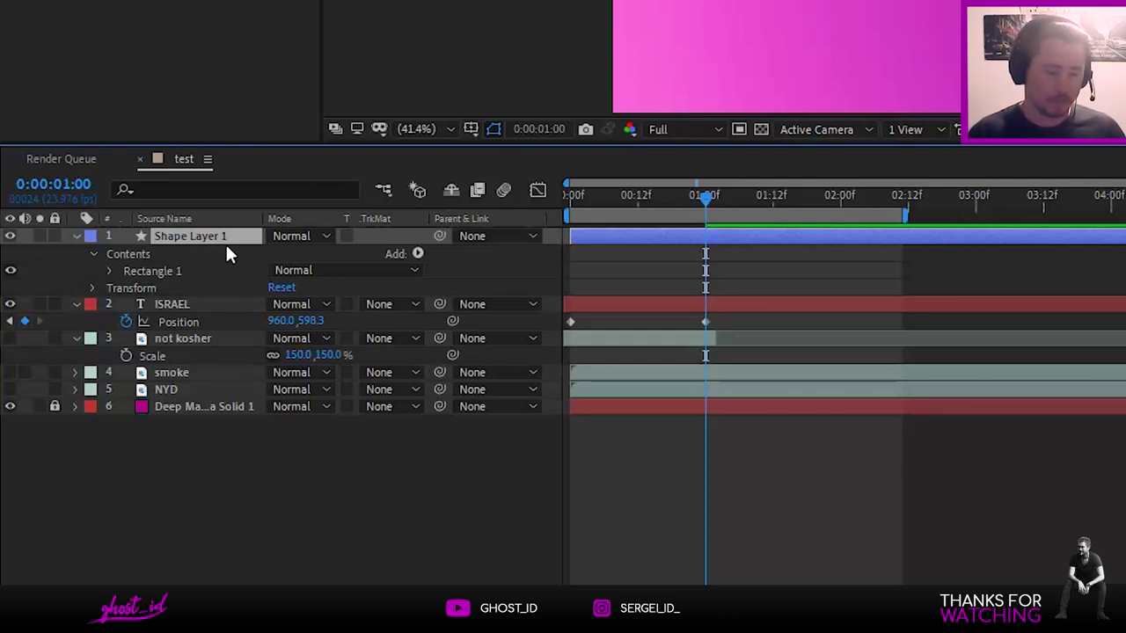
click(180, 306)
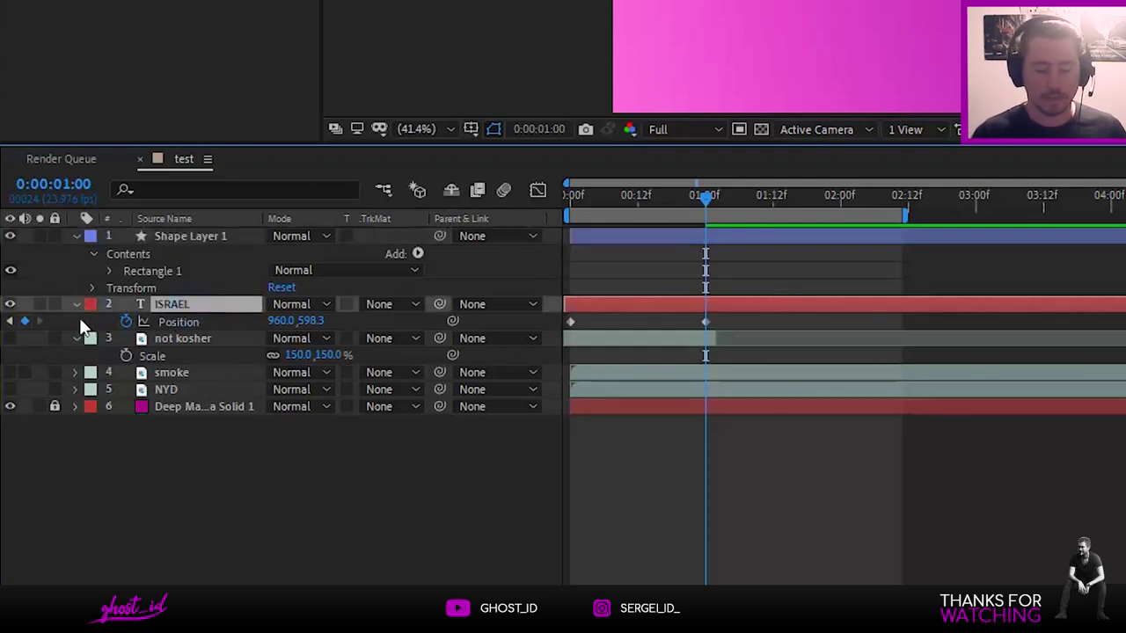
click(170, 243)
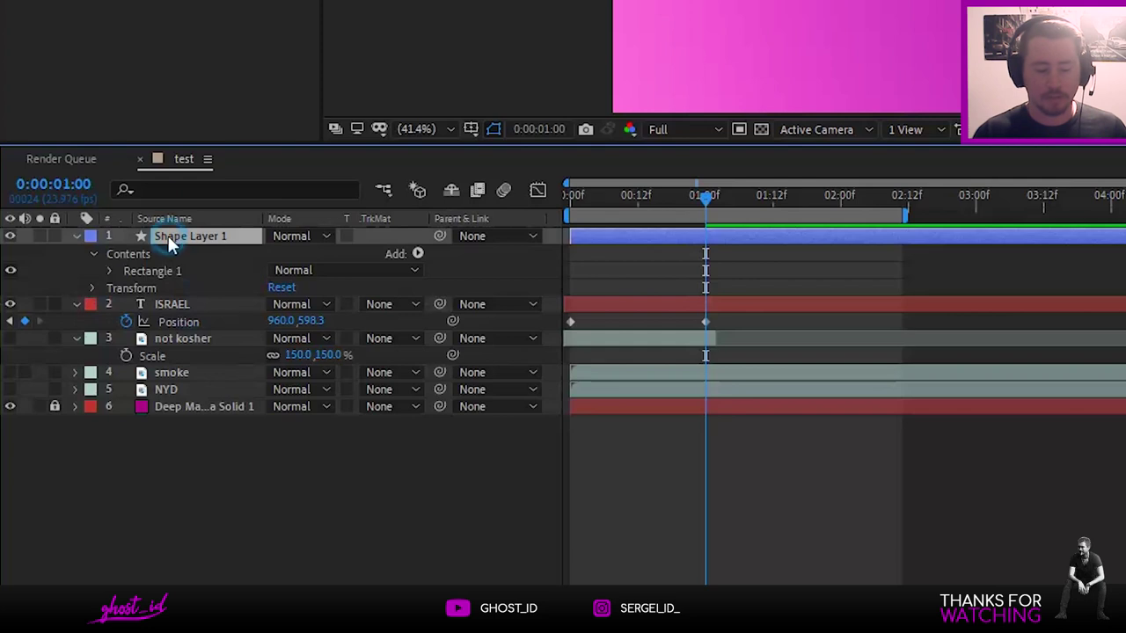
click(391, 305)
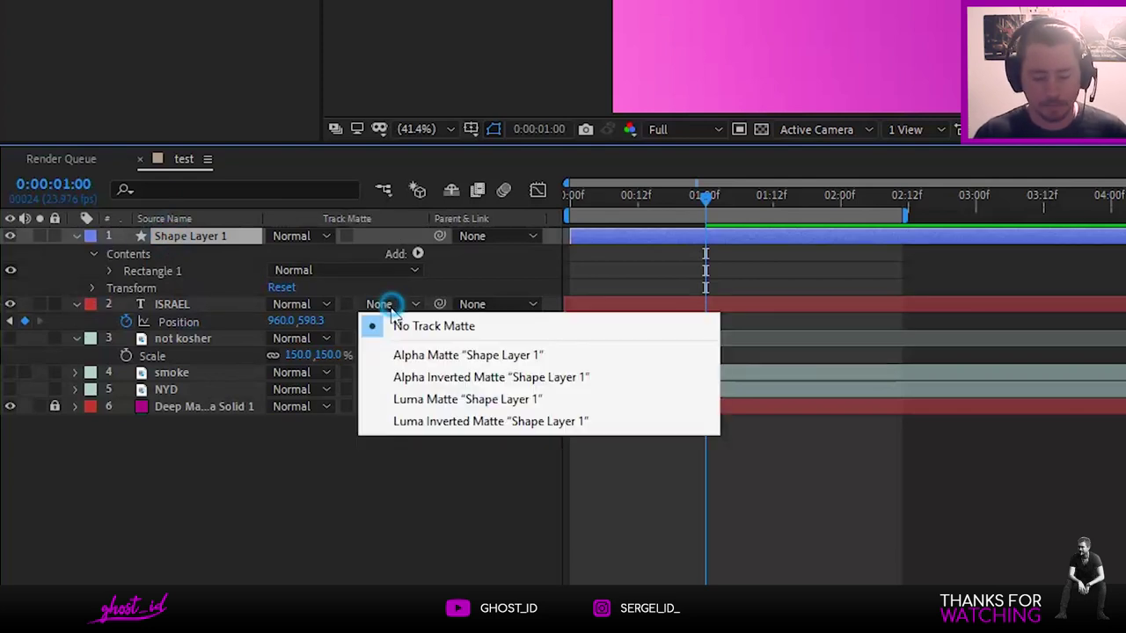
click(445, 356)
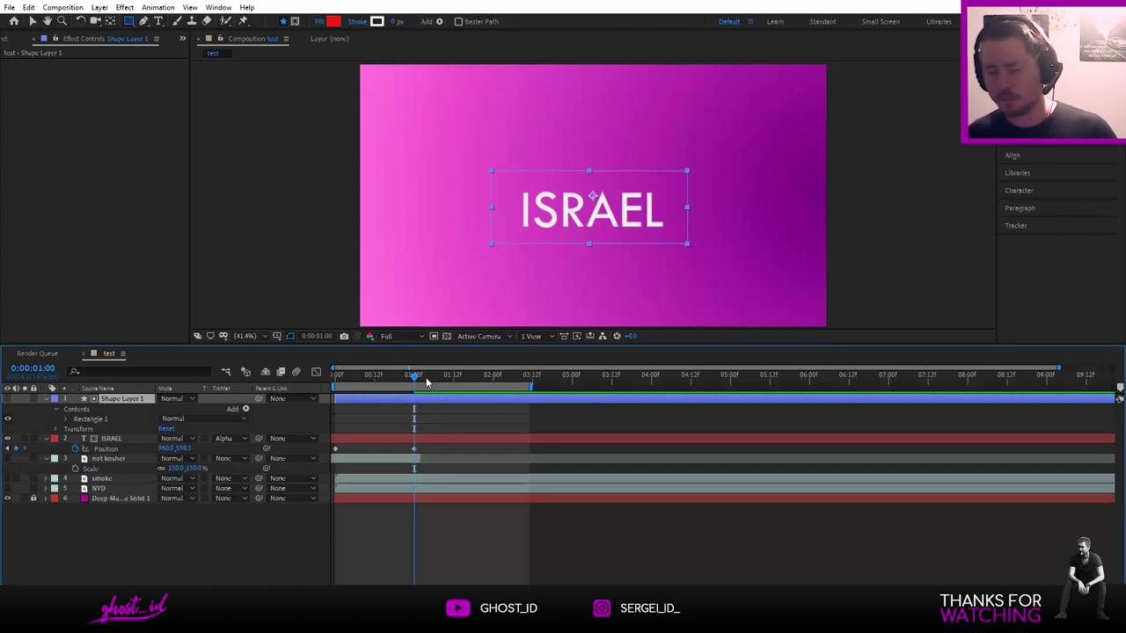
- Return to 0:00:00:00 and play back the ISRAEL text sliding into the shape matte
mouse_move(414, 380)
mouse_down()
mouse_move(352, 379)
mouse_move(411, 393)
mouse_move(372, 396)
mouse_move(411, 397)
mouse_up()
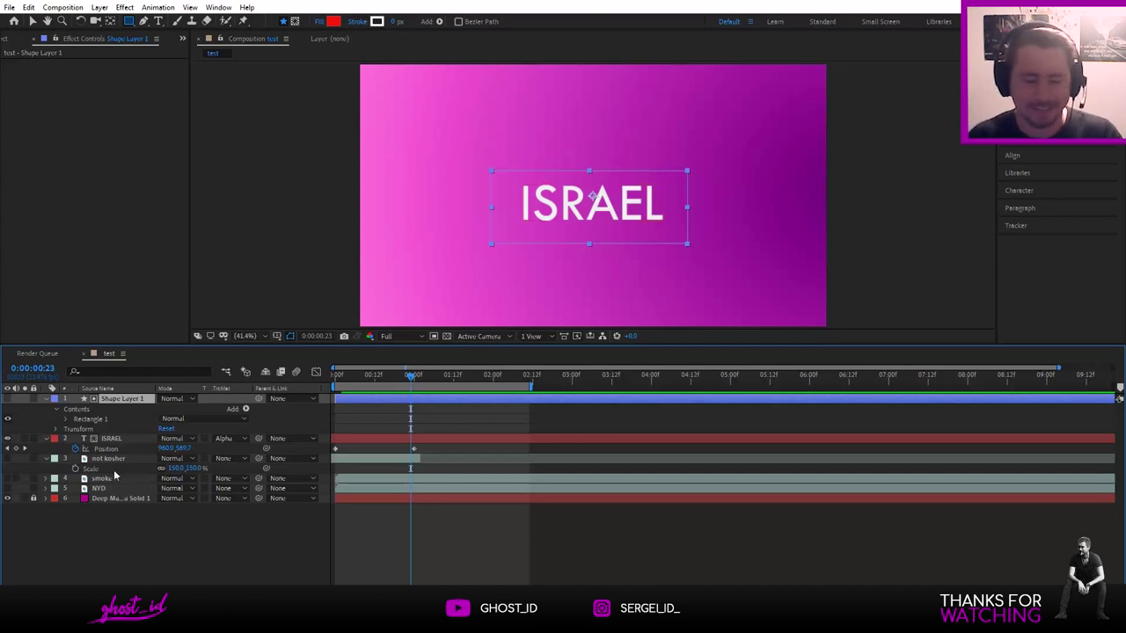
drag(412, 376, 335, 377)
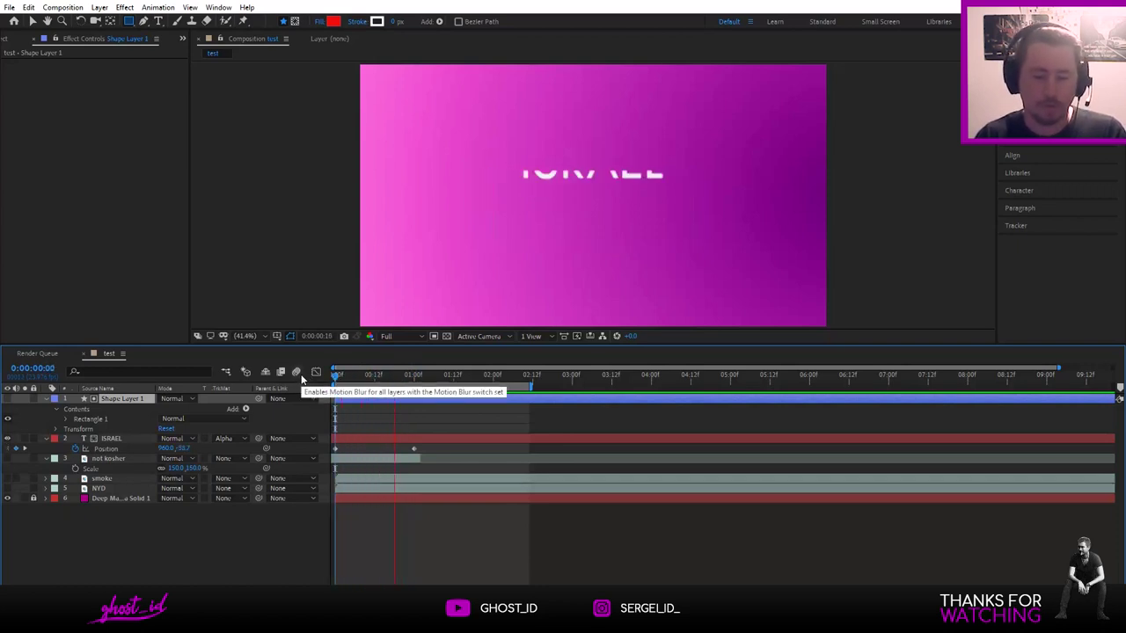
key(space)
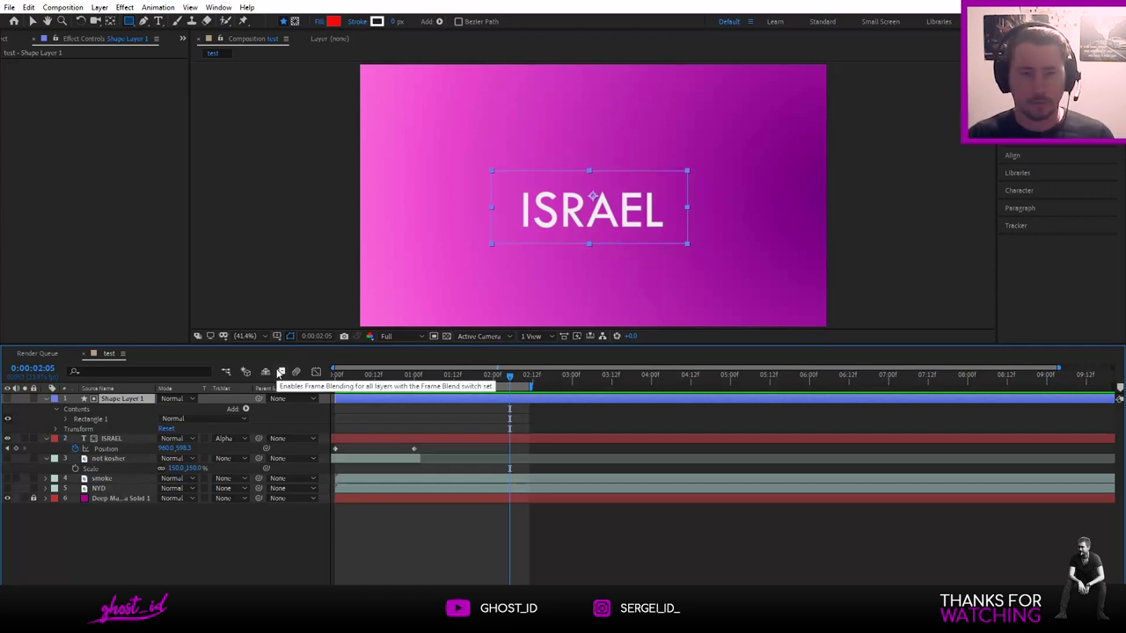
- Find the Gaussian Blur (Legacy) effect and apply it to Shape Layer 1
key(ctrl+5)
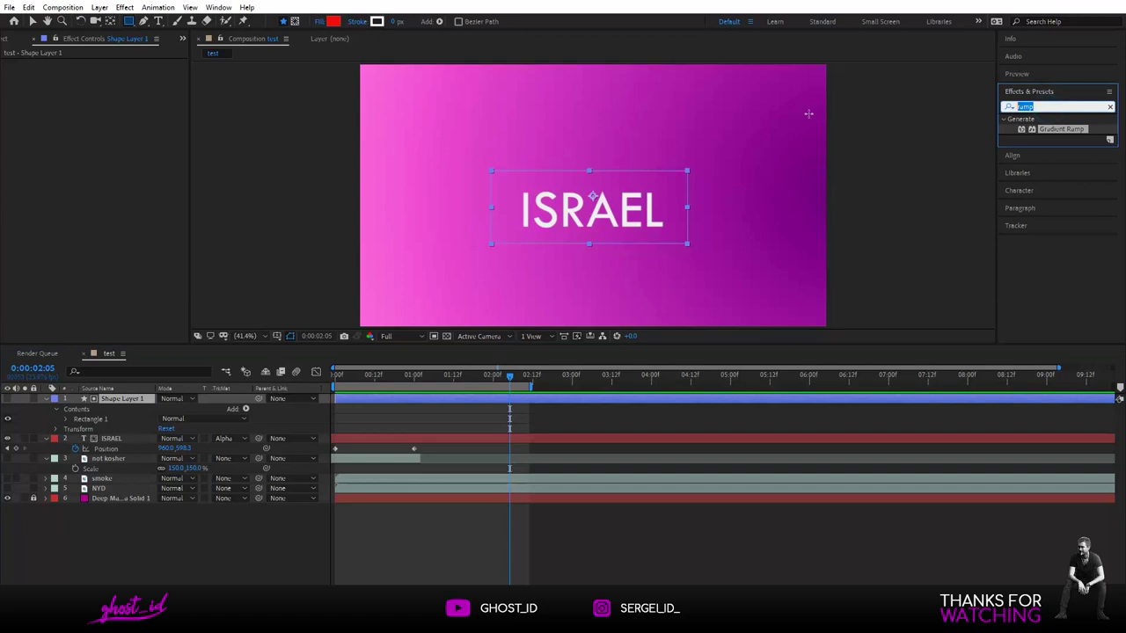
text(blur)
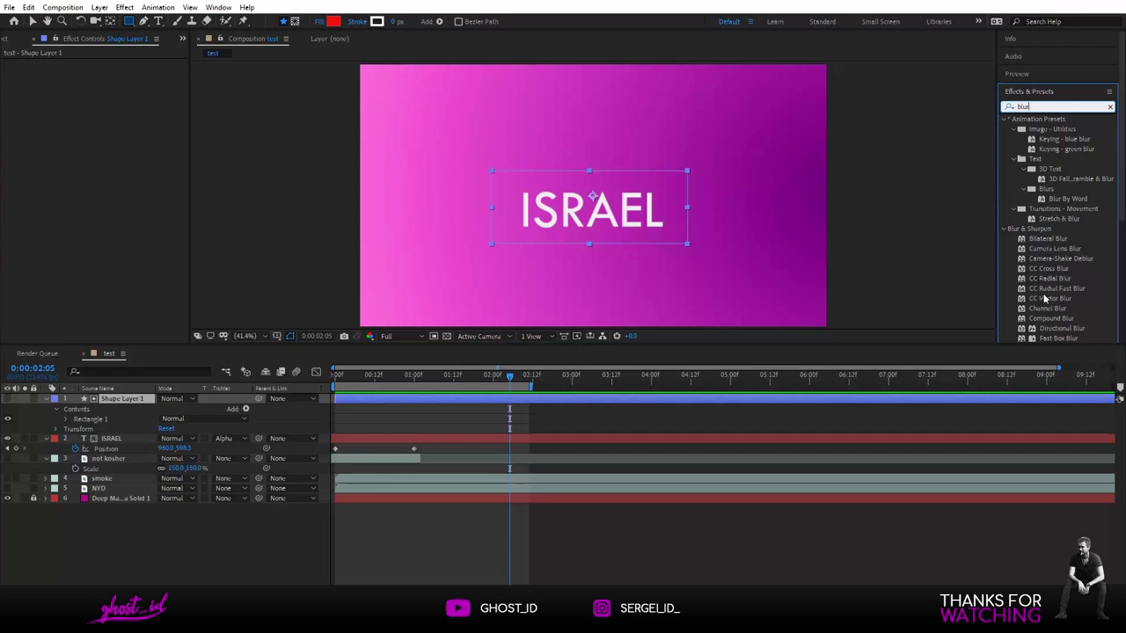
scroll(1043, 297, down, 1)
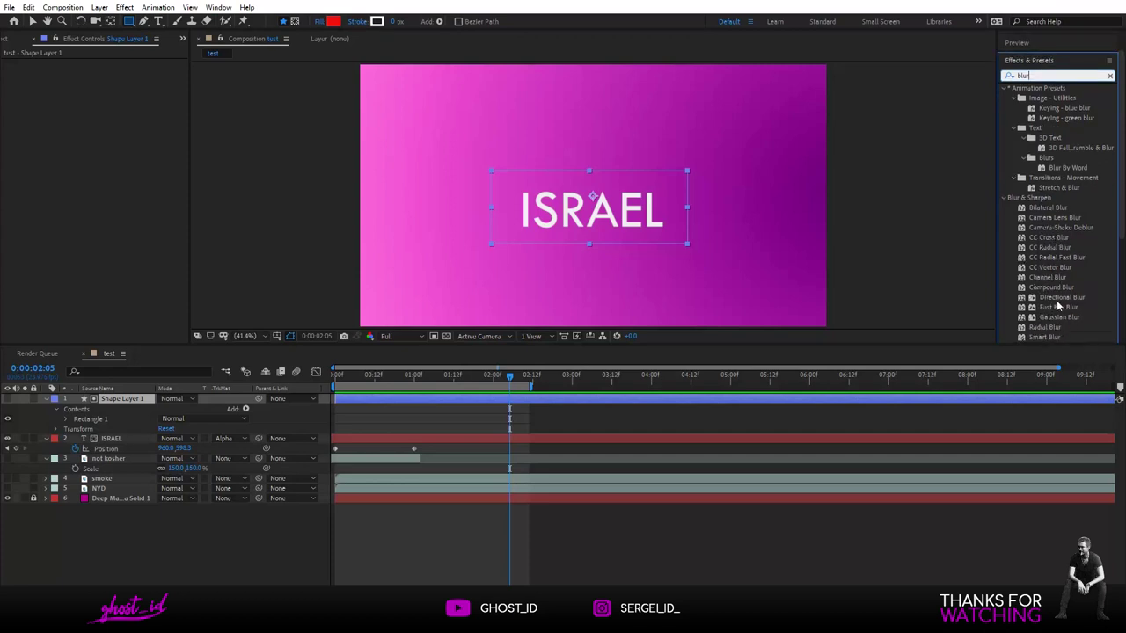
double_click(1051, 74)
text(ga)
drag(1062, 268, 128, 407)
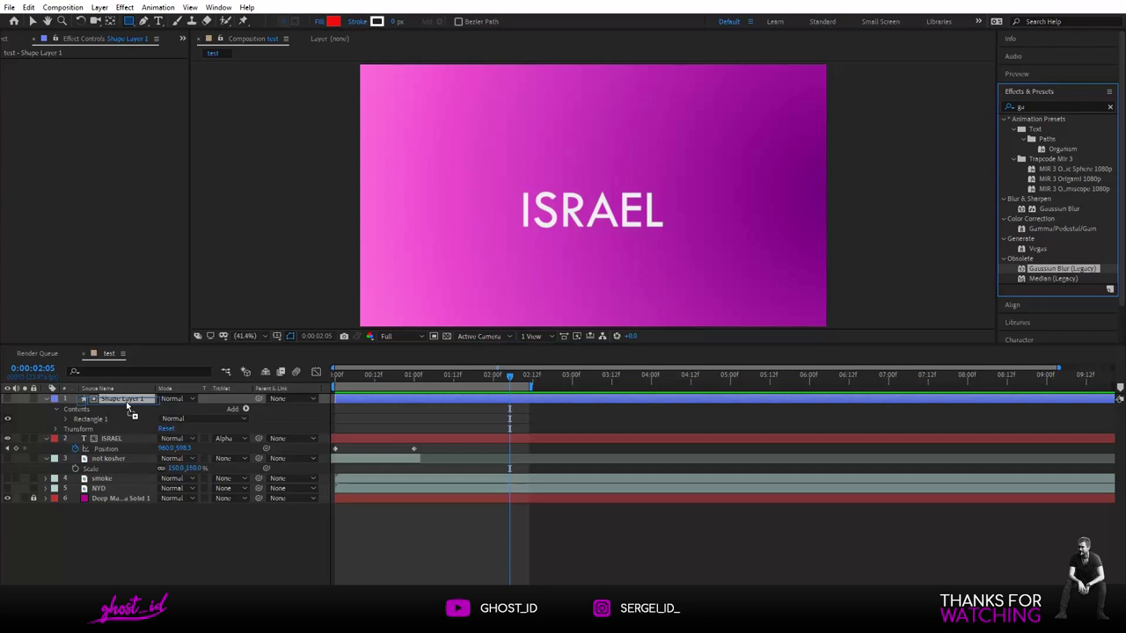
drag(126, 401, 126, 401)
key(v)
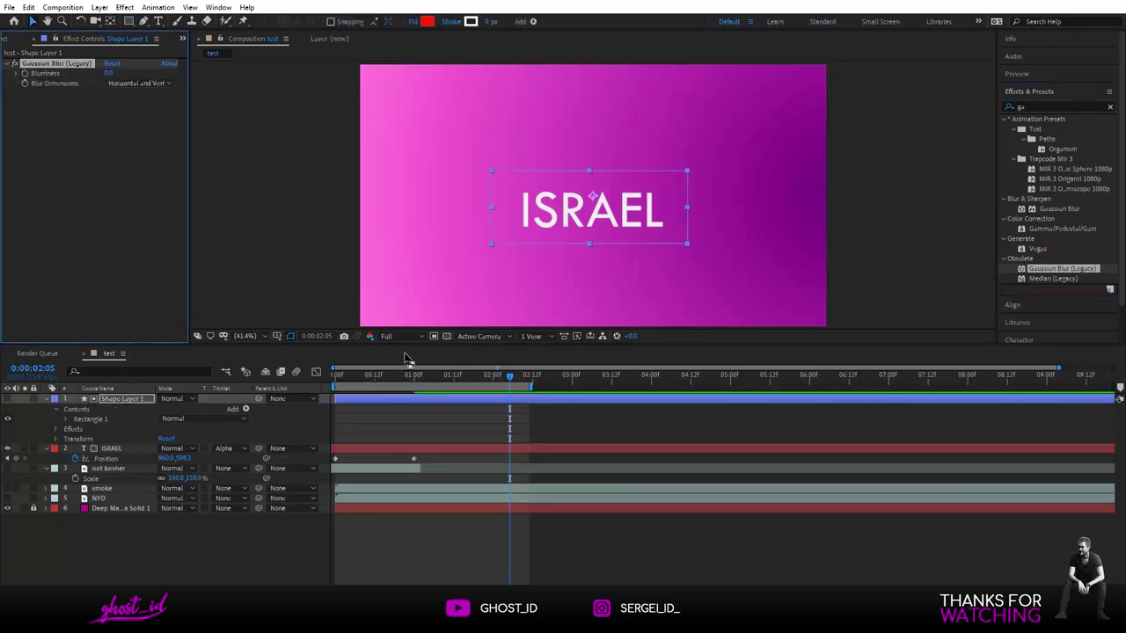
- Set Shape Layer 1's Blurriness to about 35.7 at 0:00:00:19 and play back the softened reveal from the start
drag(509, 376, 397, 376)
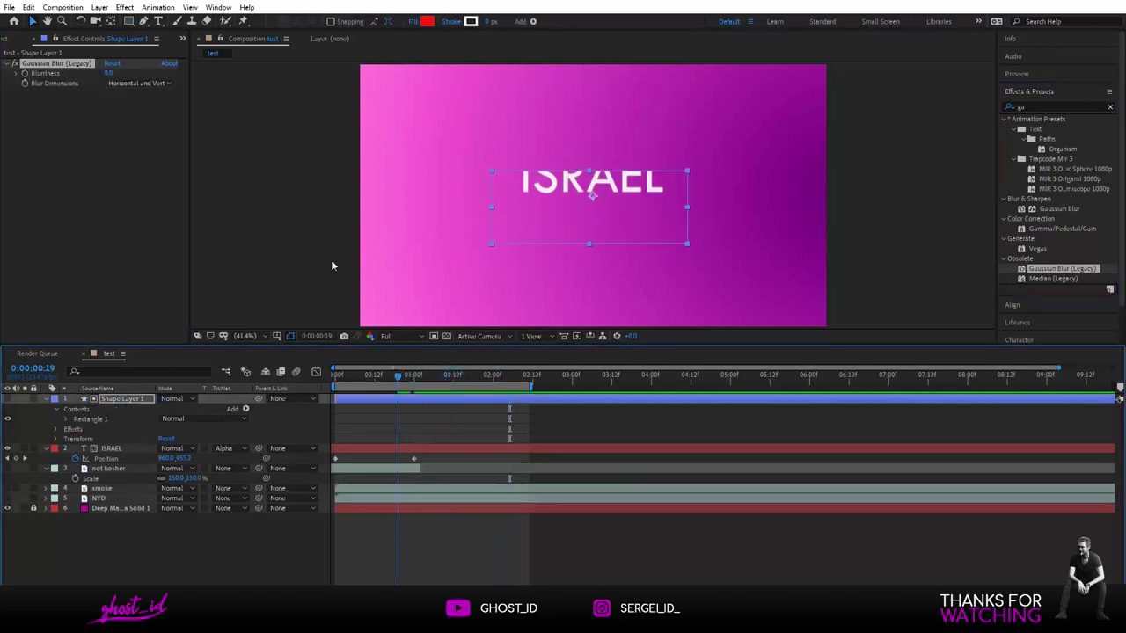
drag(109, 74, 309, 77)
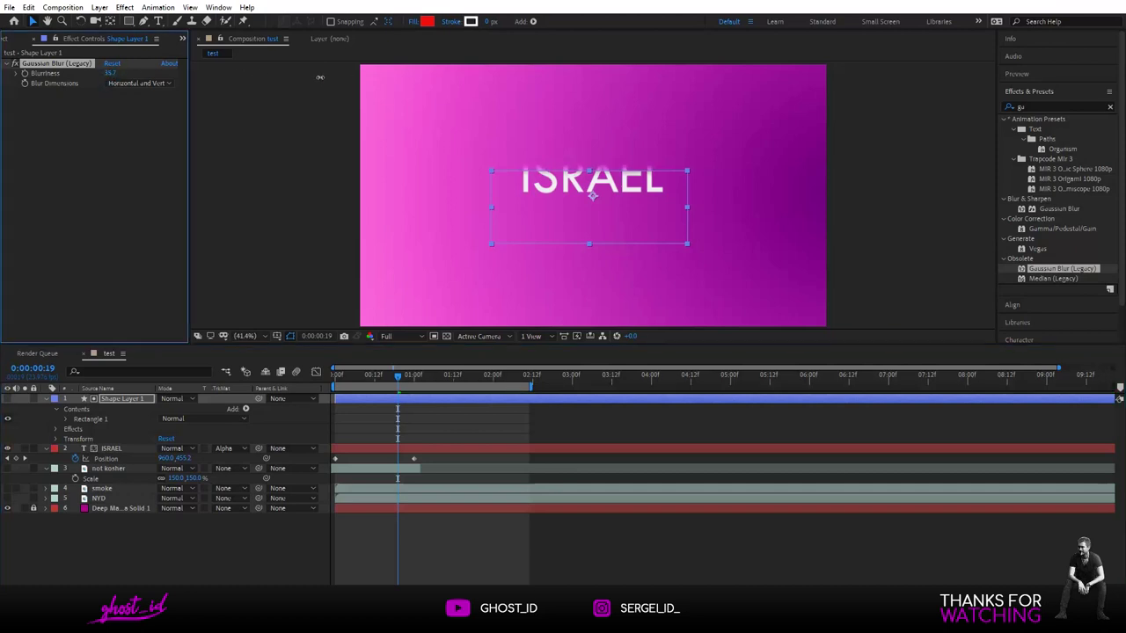
click(370, 376)
drag(370, 376, 314, 374)
key(space)
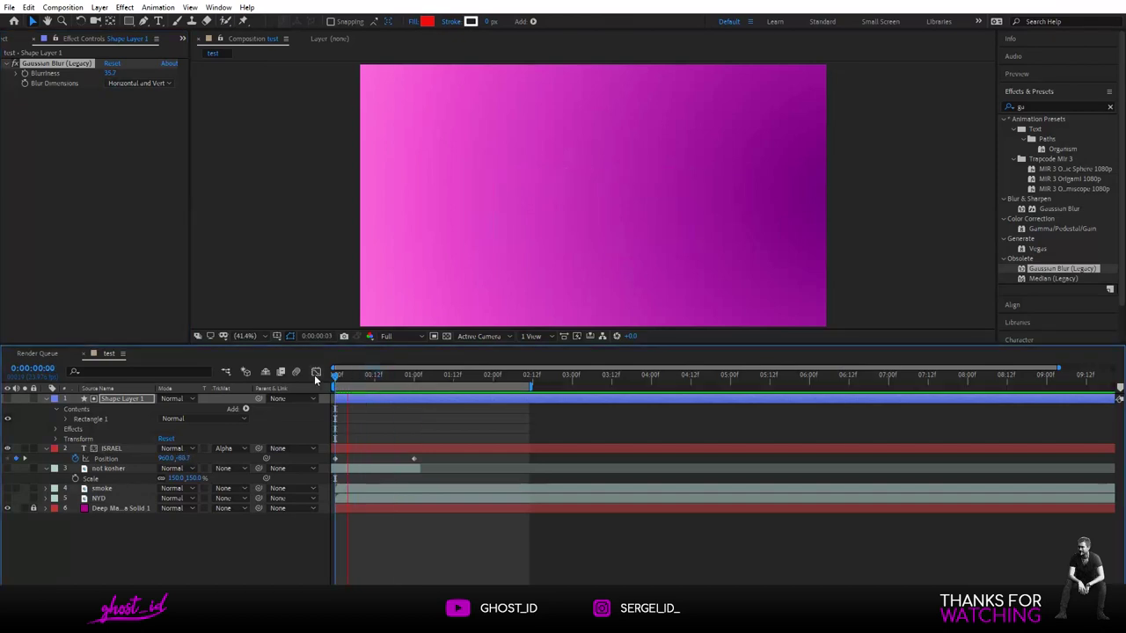
key(space)
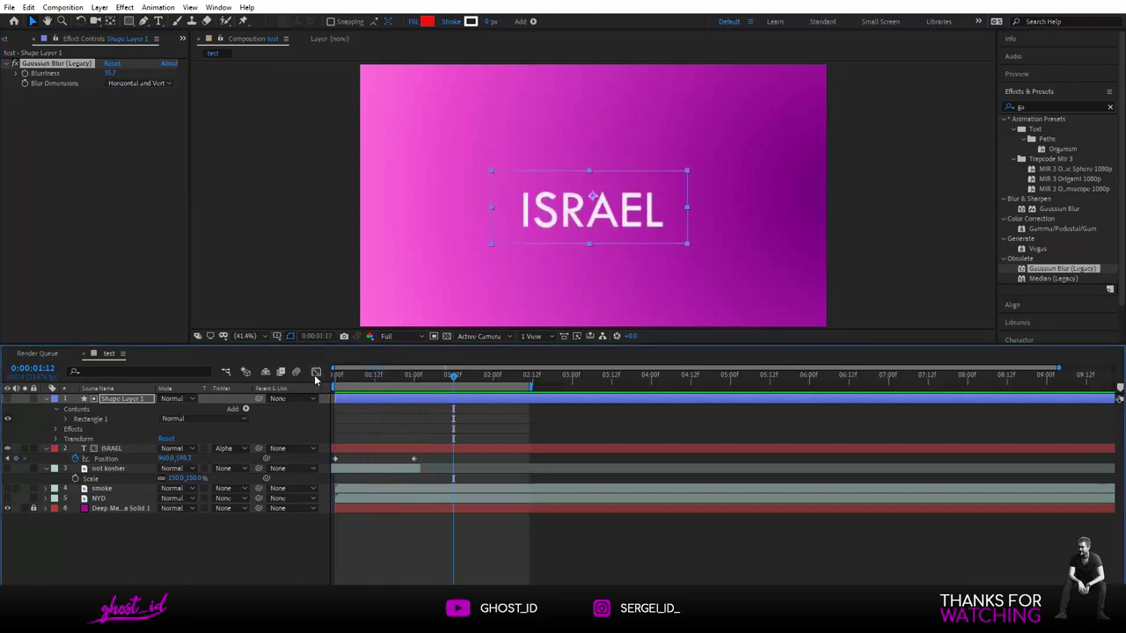
drag(377, 376, 334, 377)
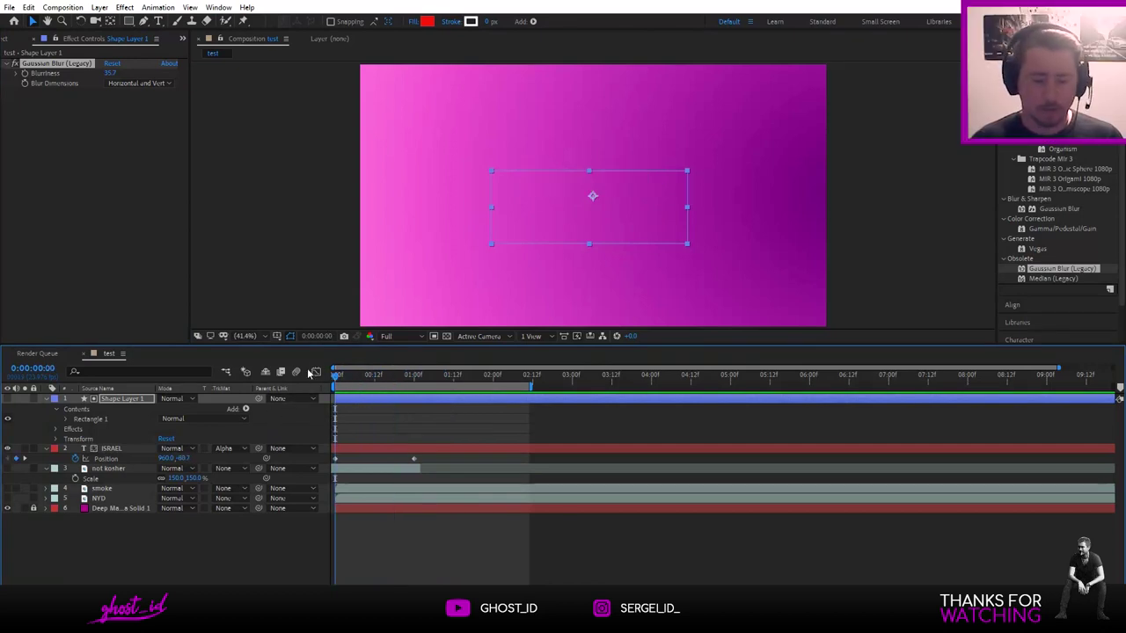
click(98, 449)
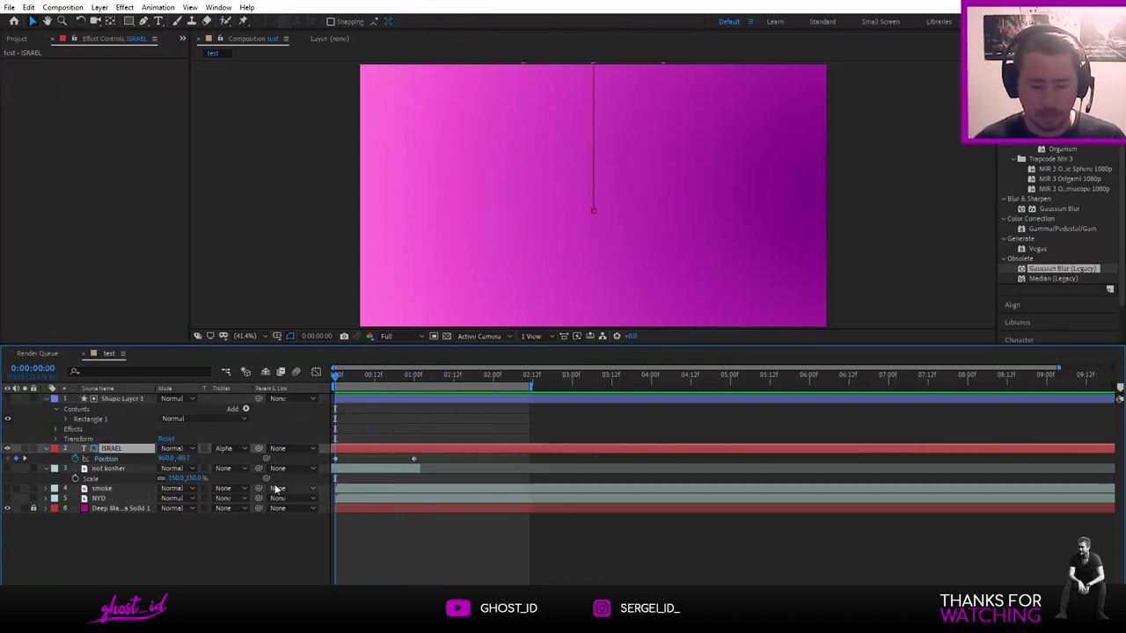
key(comma)
key(comma)
key(space)
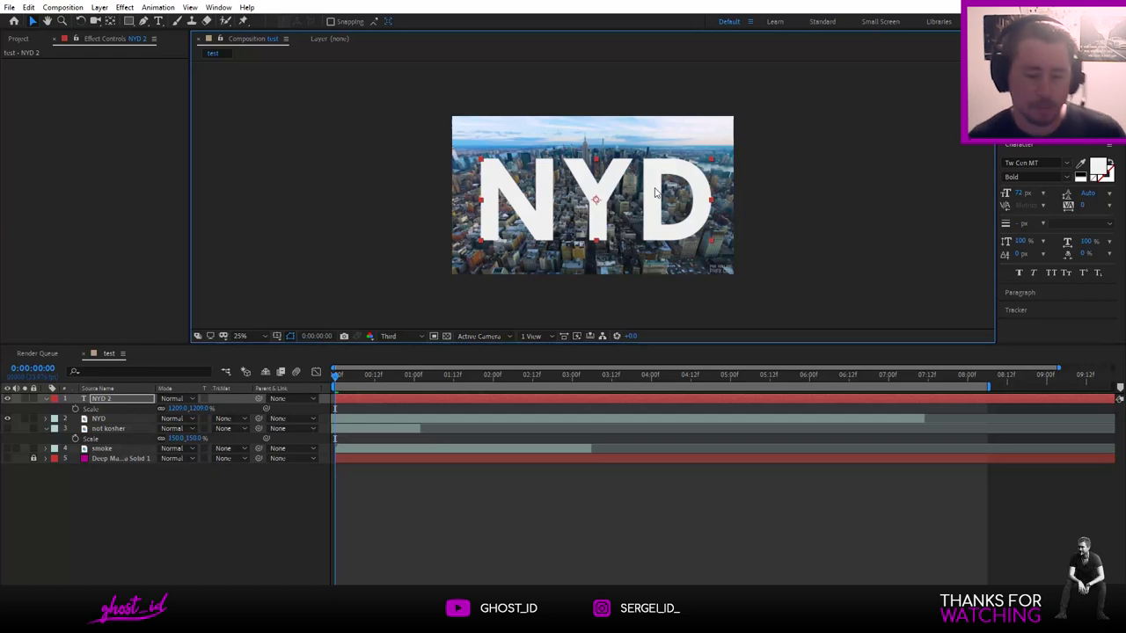
- Scrub through the NYD city footage with the NYD 2 text layer temporarily hidden, and make the text visible again
drag(655, 192, 653, 189)
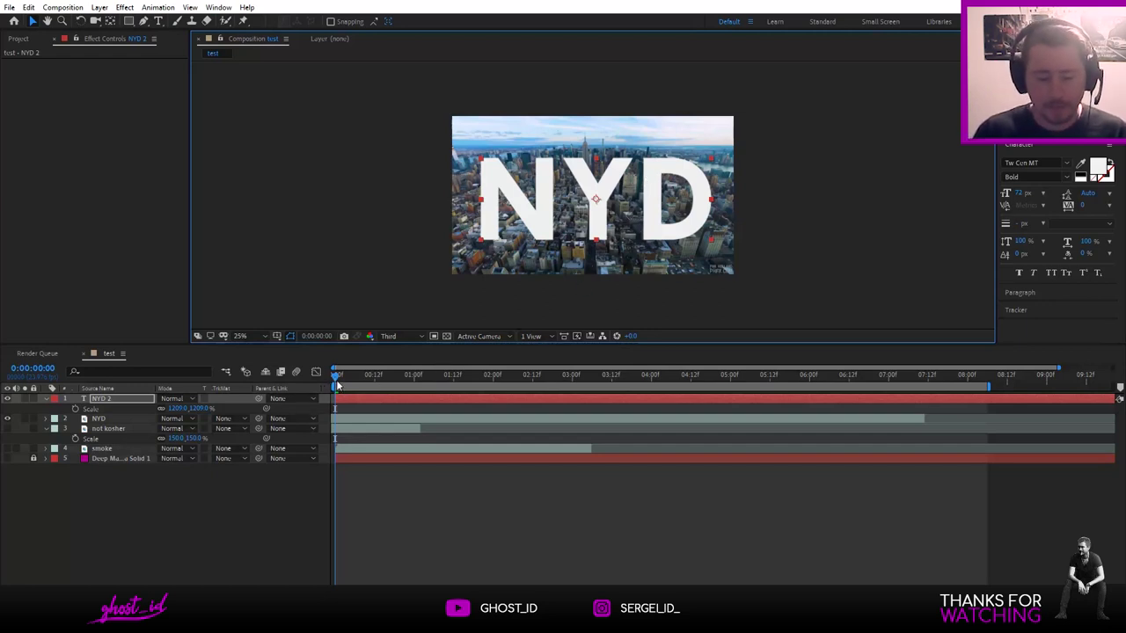
drag(339, 378, 381, 378)
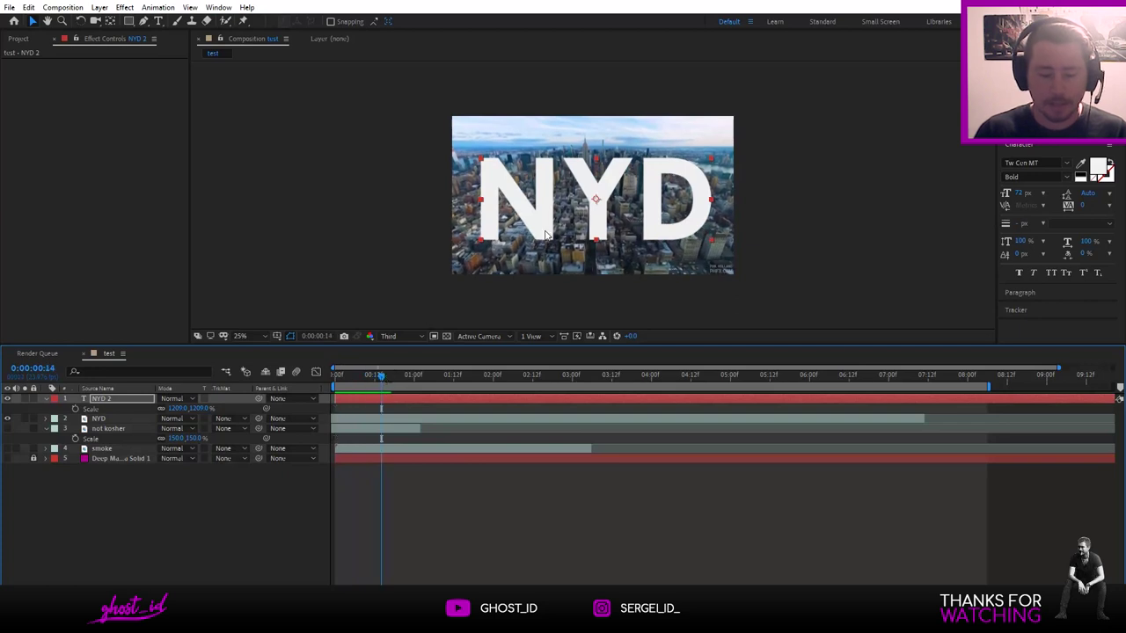
click(8, 398)
drag(380, 376, 345, 375)
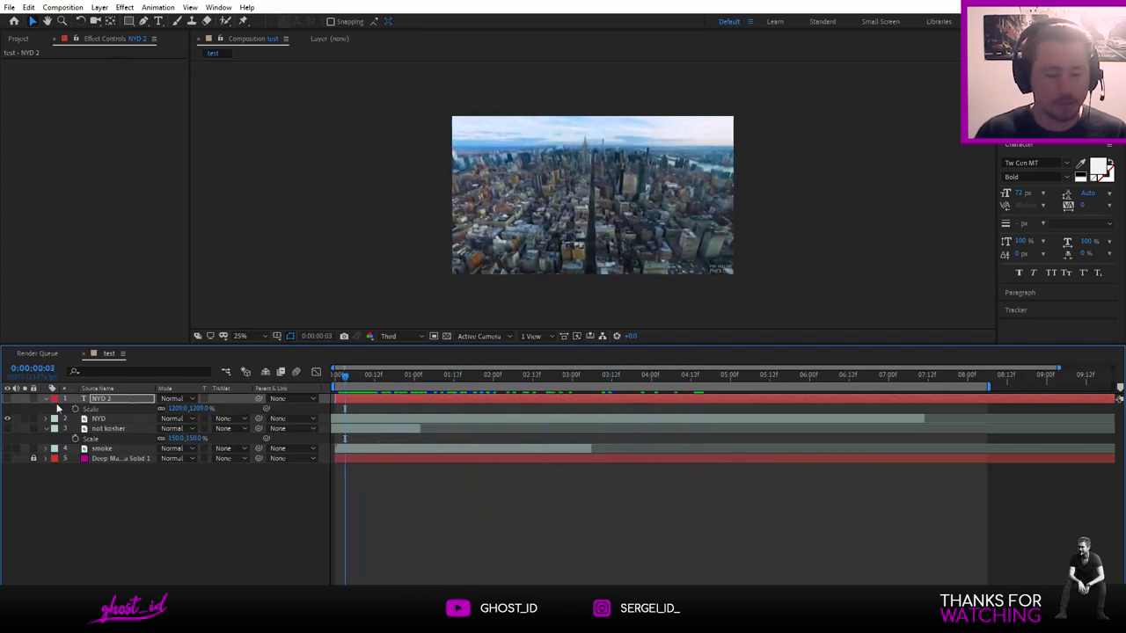
click(7, 398)
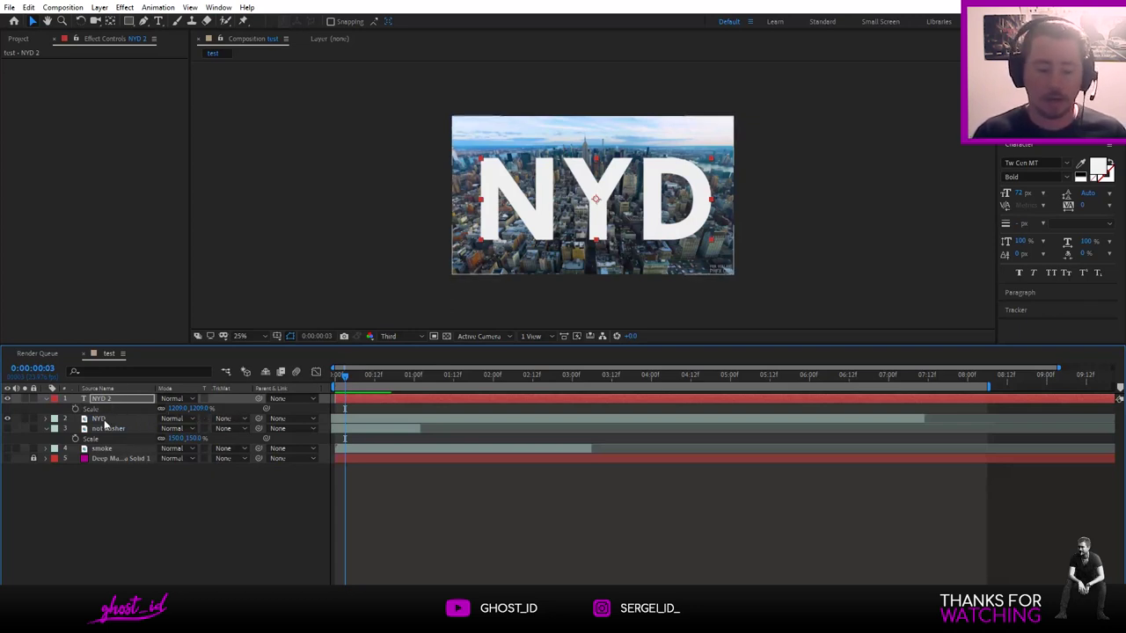
- Set the NYD footage layer's track matte to Alpha Matte "NYD 2" and play back the result from 0:00:00:00
click(227, 419)
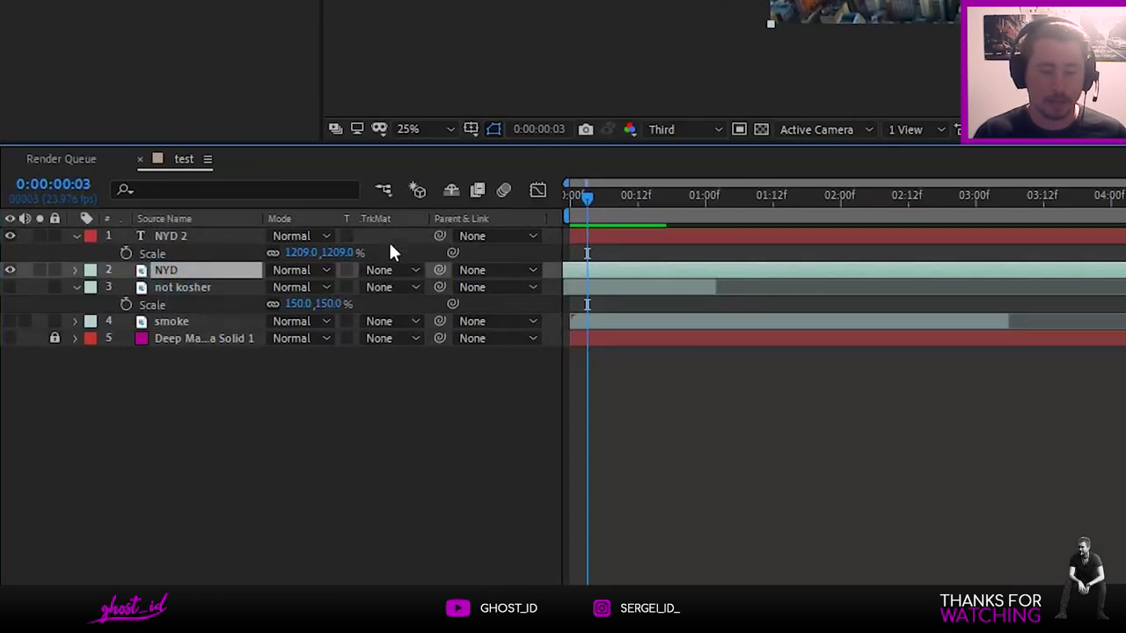
click(387, 270)
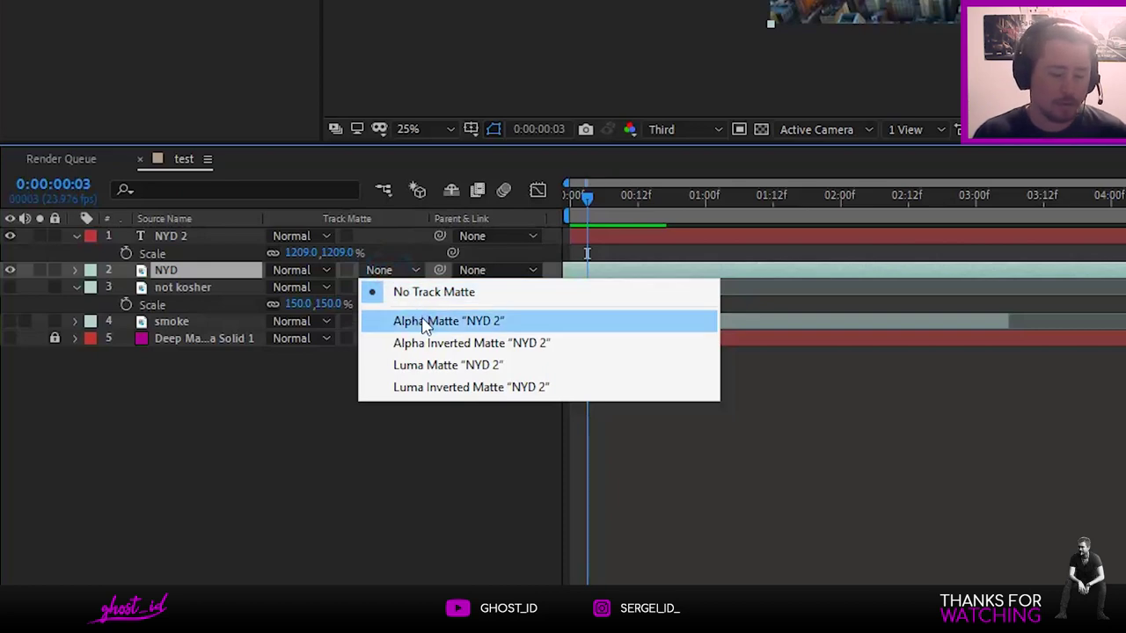
click(425, 322)
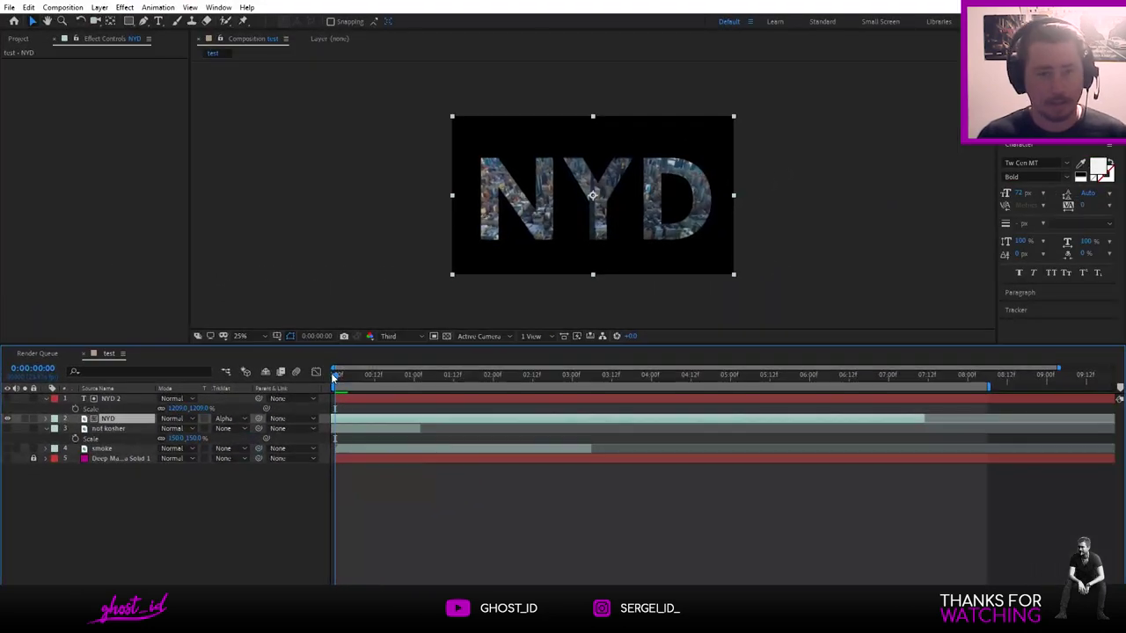
key(space)
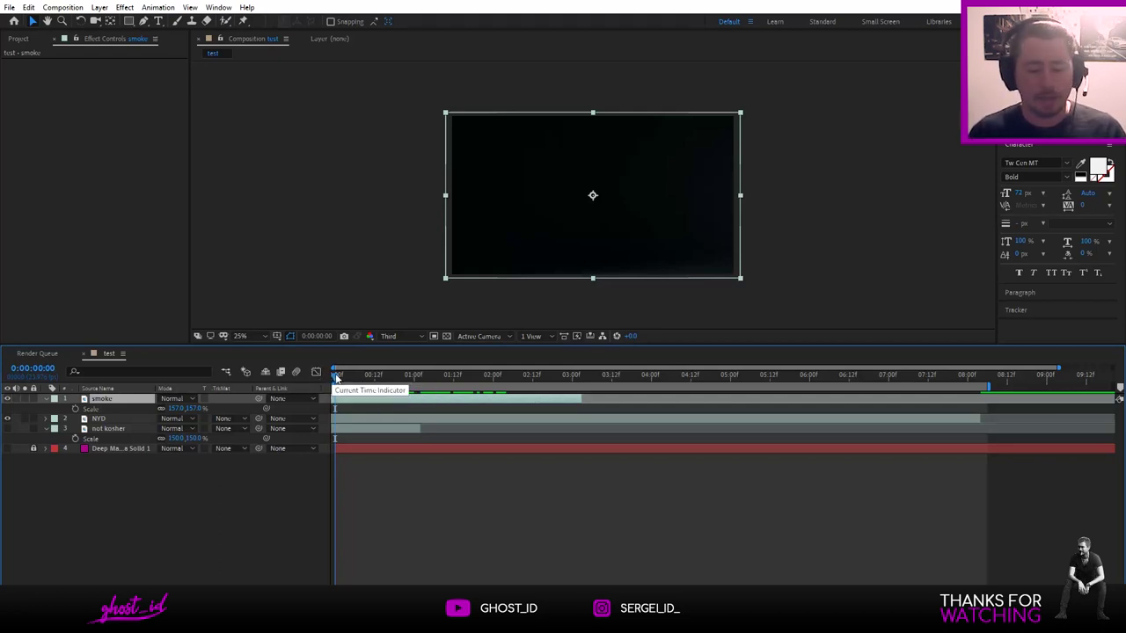
- Play back the smoke footage from the start and return to 0:00:00:00
mouse_move(338, 376)
mouse_down()
mouse_move(396, 375)
mouse_move(335, 371)
mouse_up()
key(space)
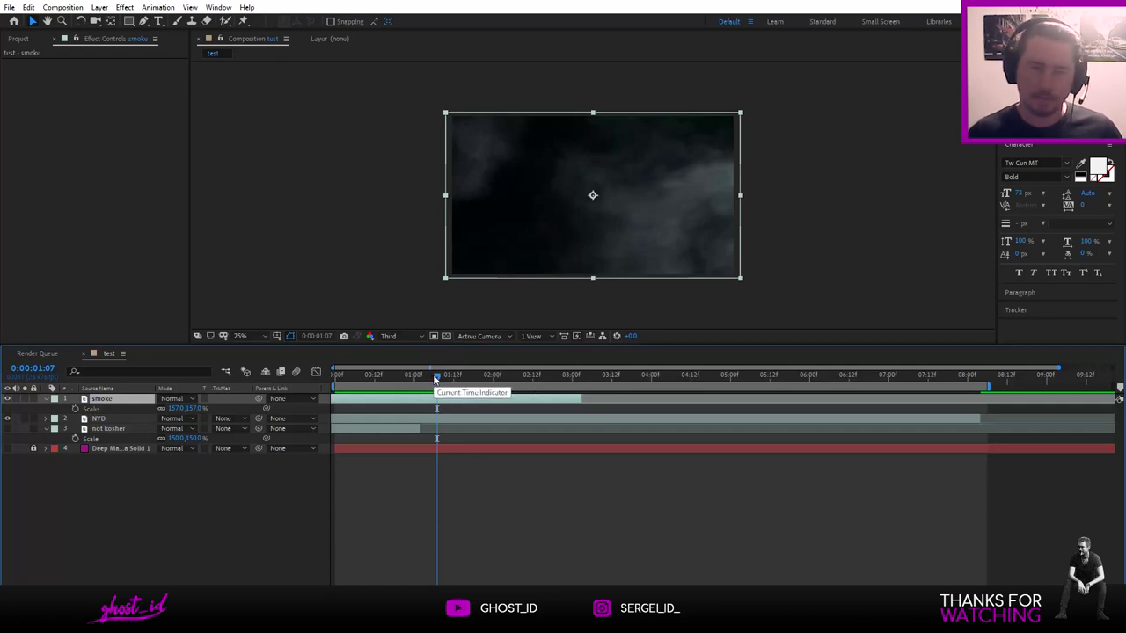
drag(434, 379, 331, 380)
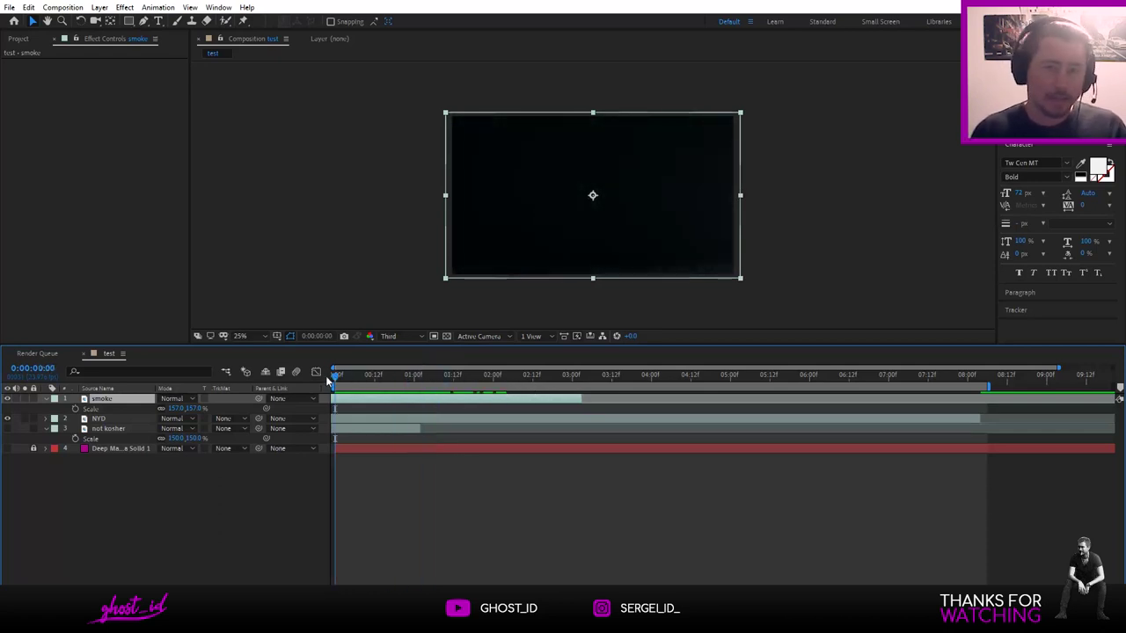
- Hide the smoke layer, play back the NYD city footage underneath, and make the smoke layer visible again
click(7, 399)
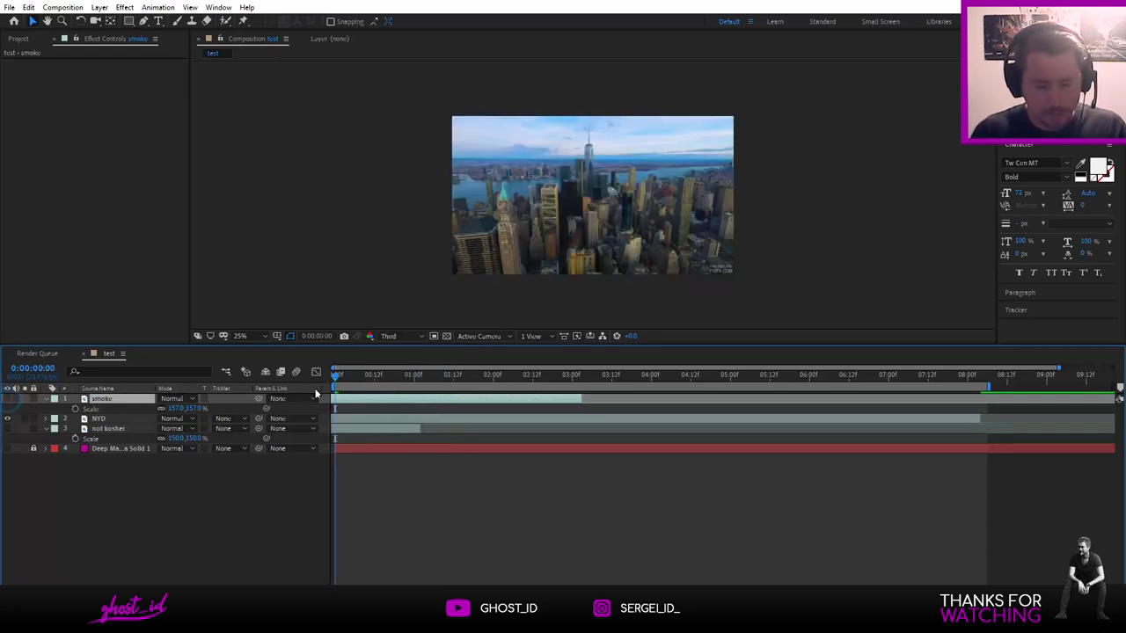
key(space)
key(space)
click(7, 398)
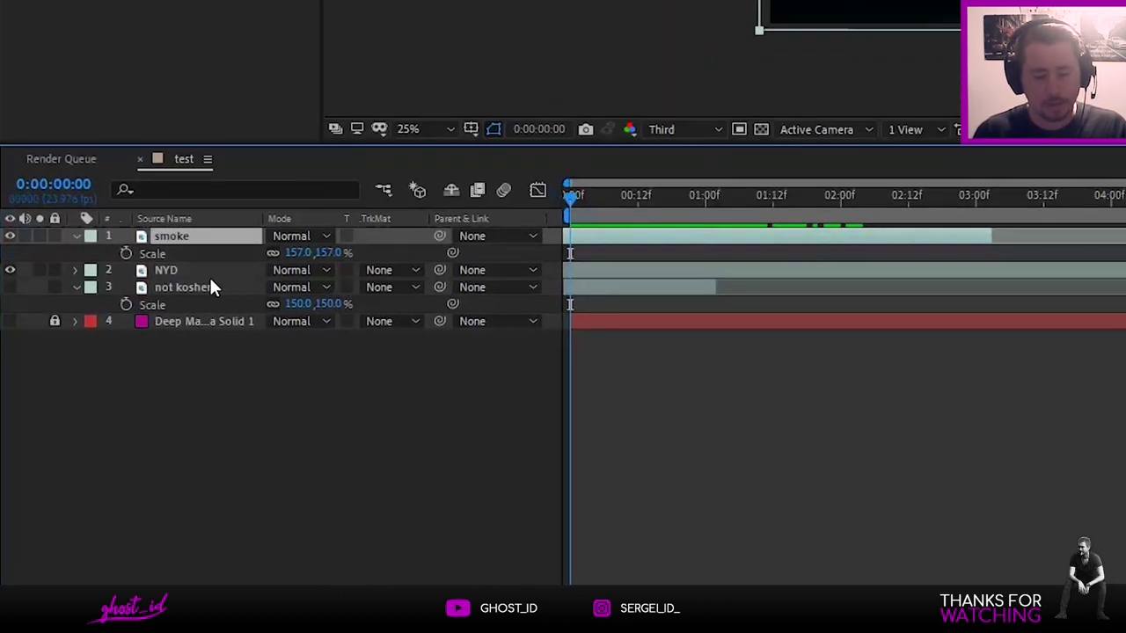
- Set the NYD footage layer's track matte to Luma Matte "smoke" and scrub to 0:00:00:21 to preview it
click(188, 270)
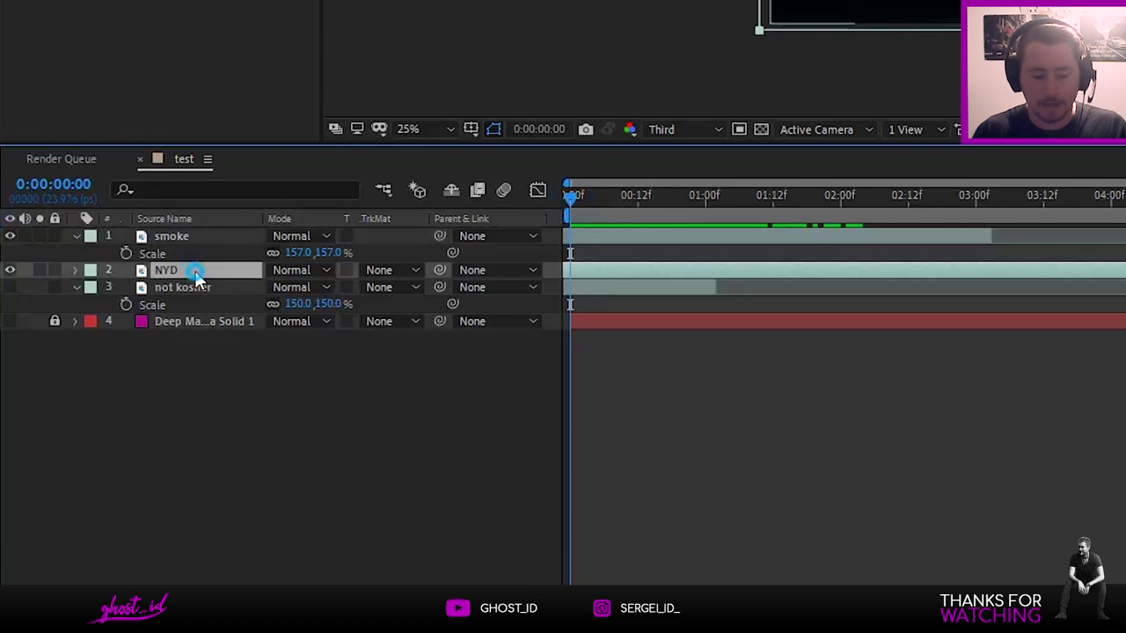
click(386, 270)
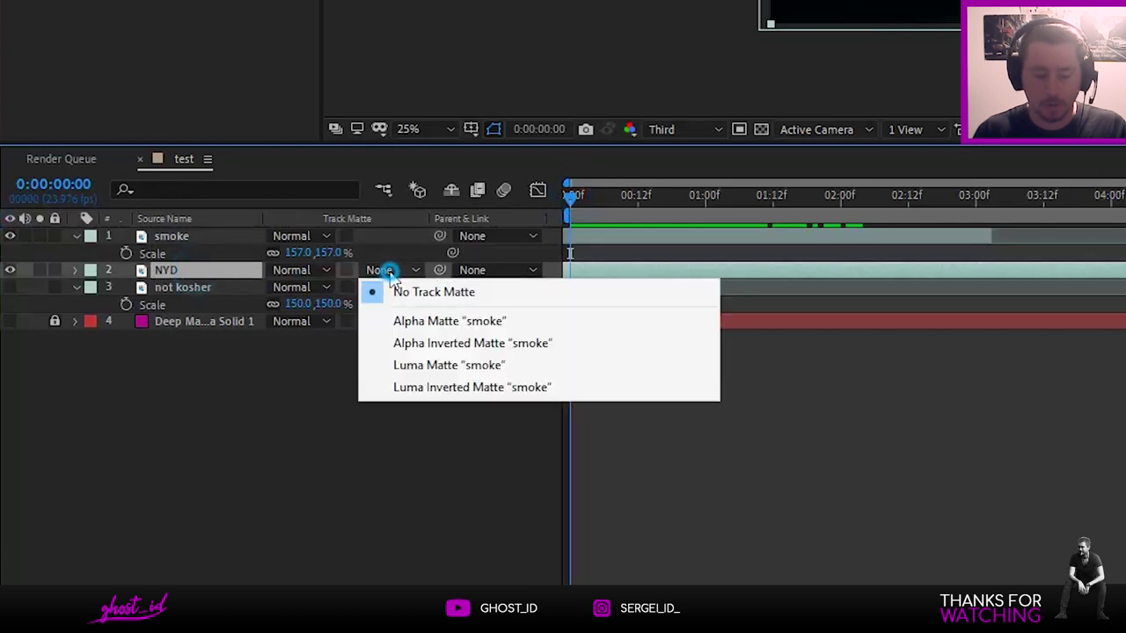
click(439, 367)
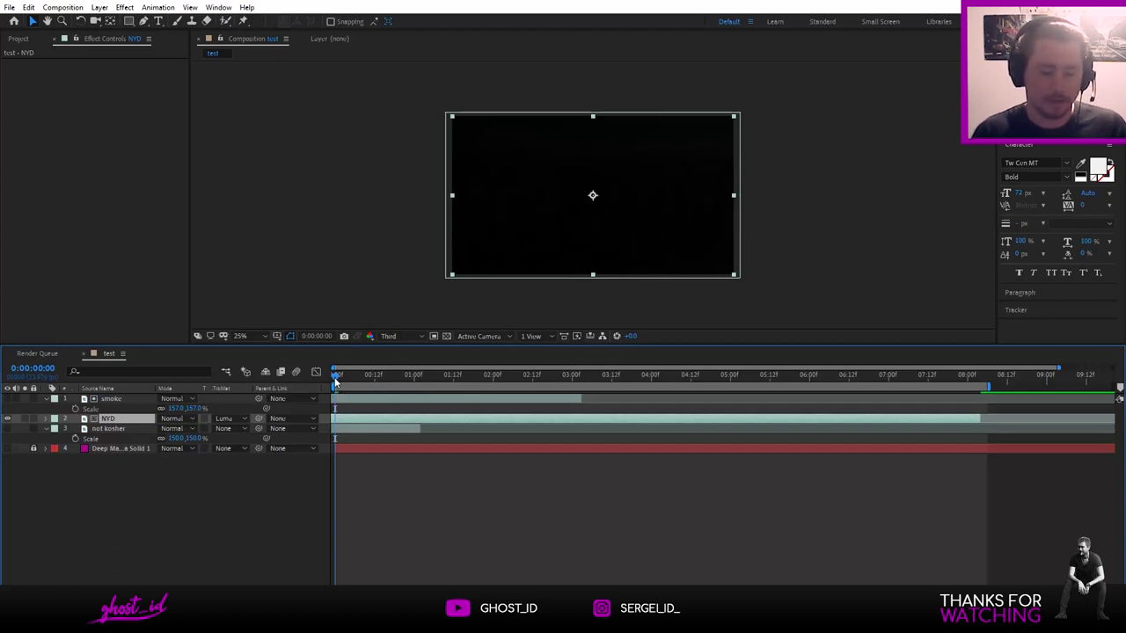
drag(334, 377, 402, 382)
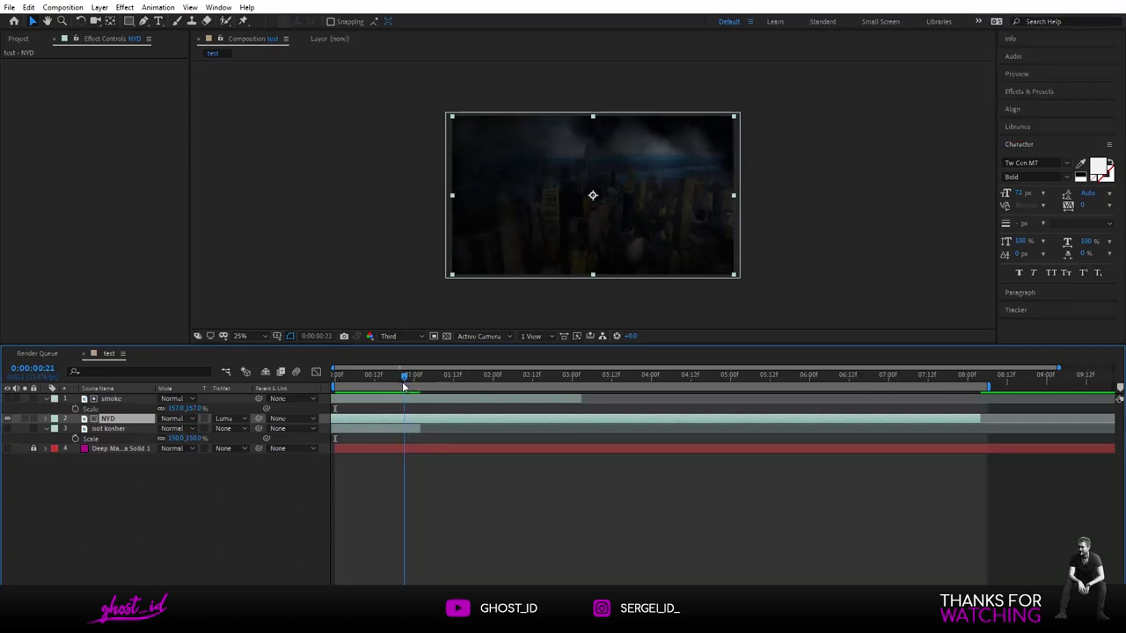
- Apply the Levels effect to the smoke layer and widen the area showing its histogram
click(1029, 91)
click(1045, 108)
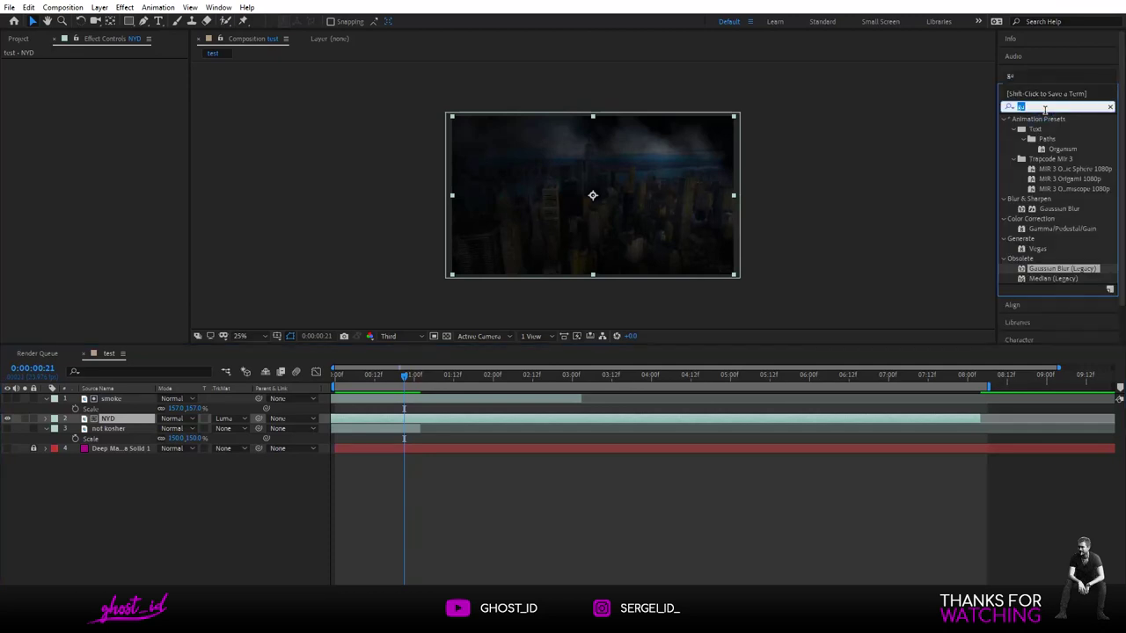
text(levels)
drag(1051, 179, 105, 403)
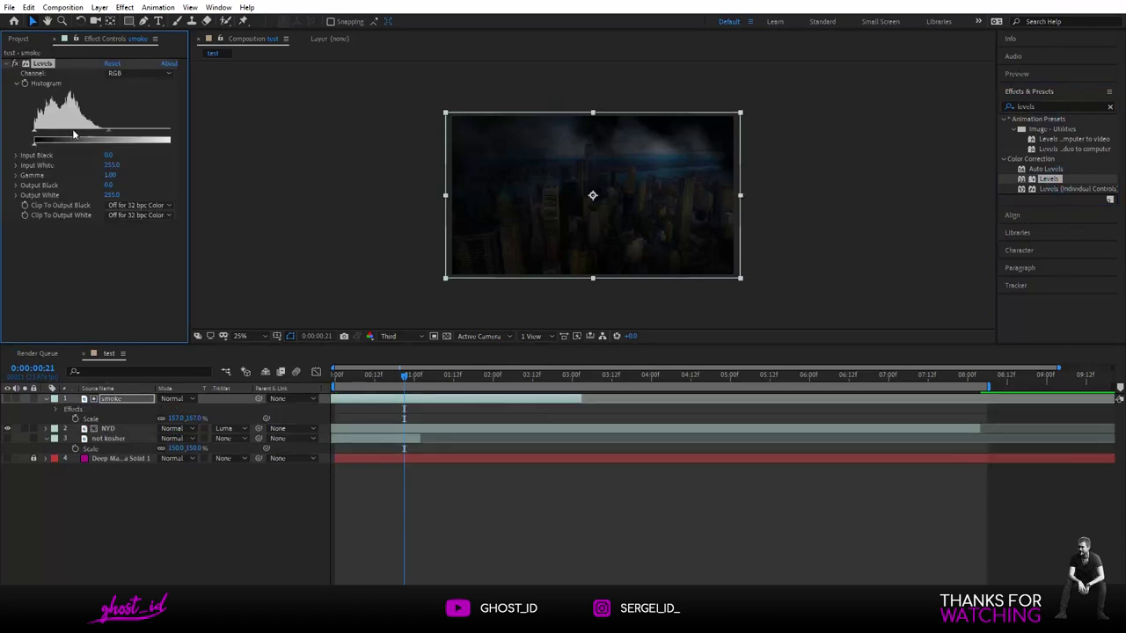
drag(189, 123, 239, 131)
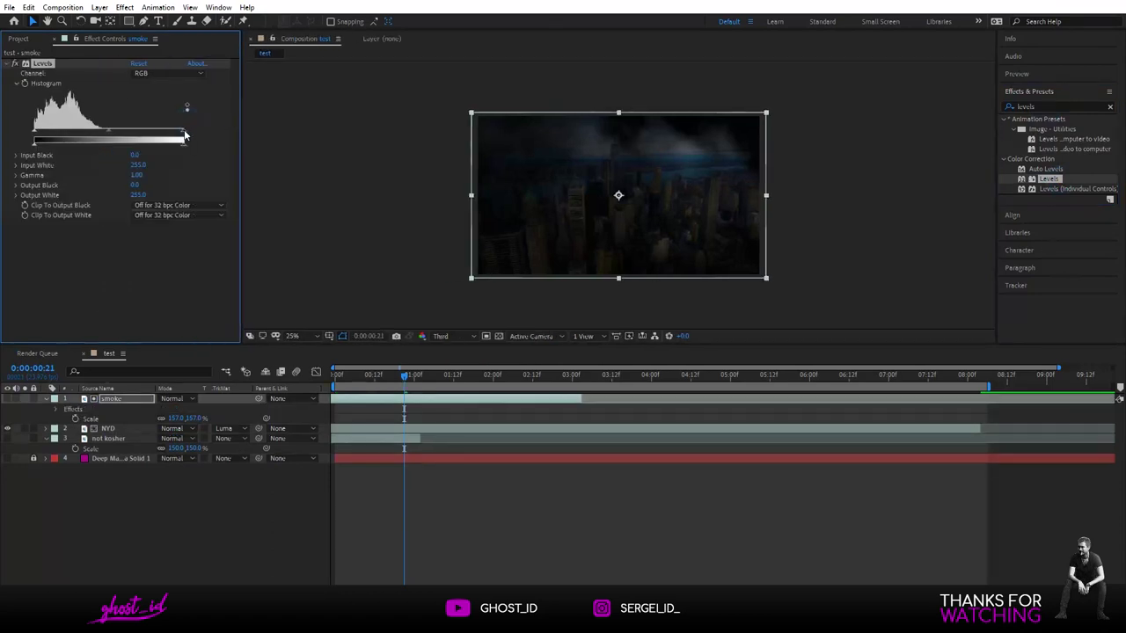